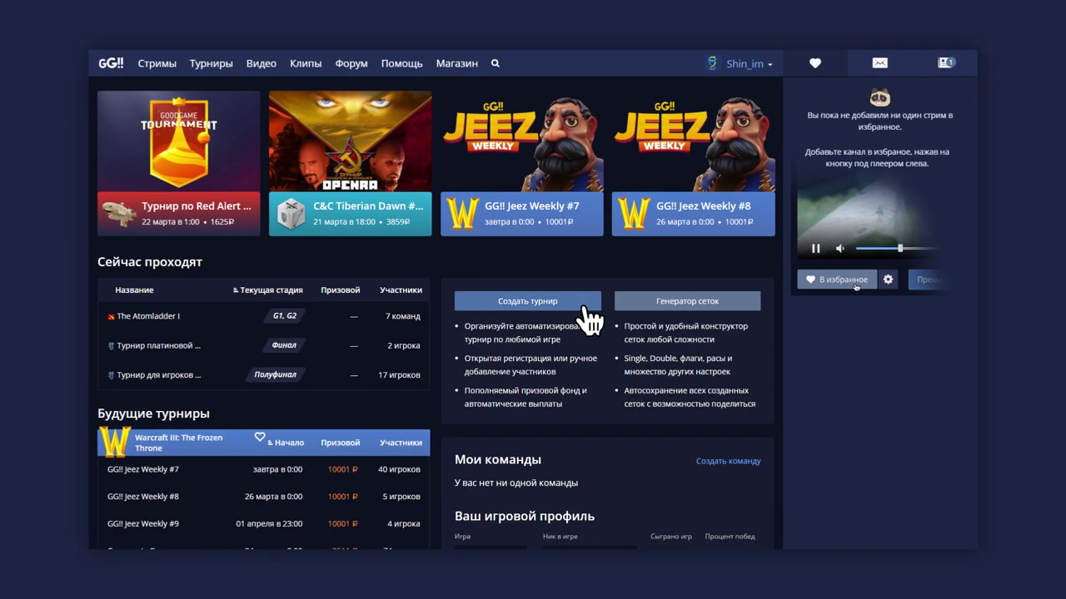
Create a tournament titled "Турнир Сезона Гроз #0 | goodgame.ru" and upload poster.png as its poster, cropped to fit
left_click(583, 306)
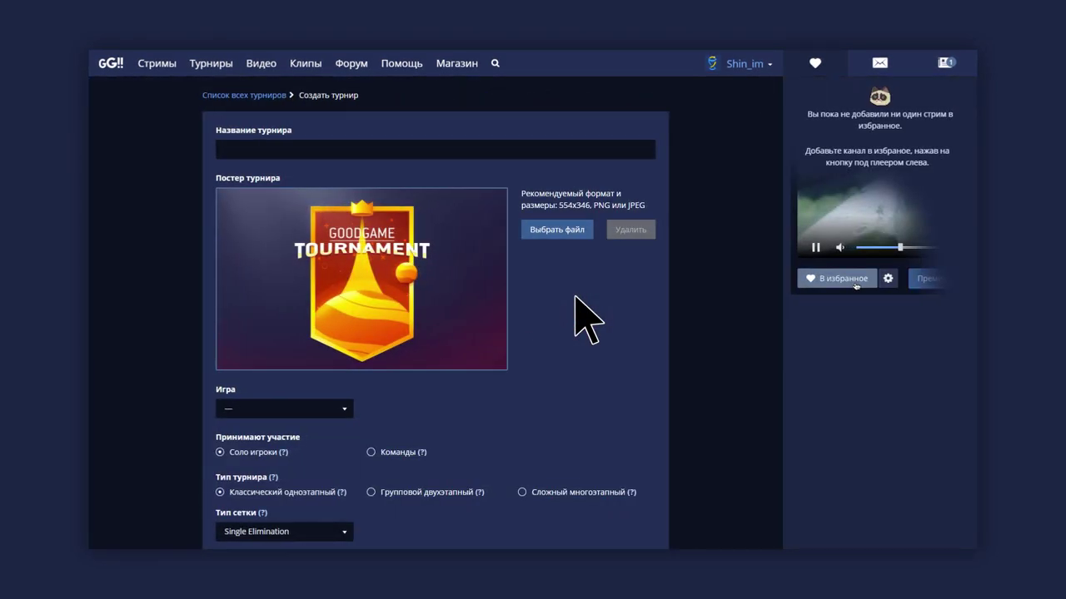
type("Турнир Сезона Гроз #0 | goodgame.ru")
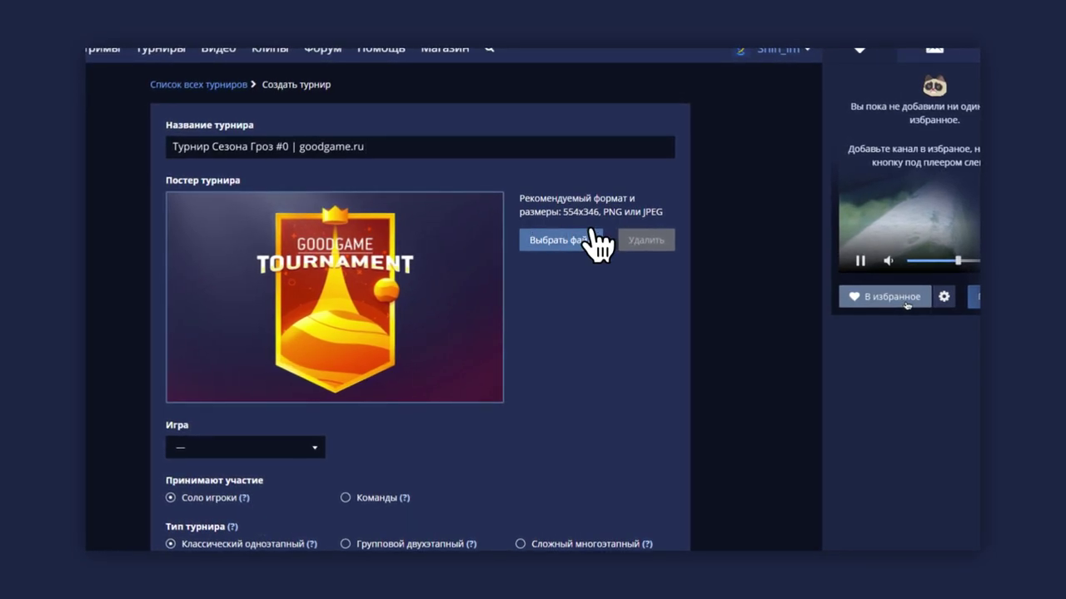
left_click(593, 240)
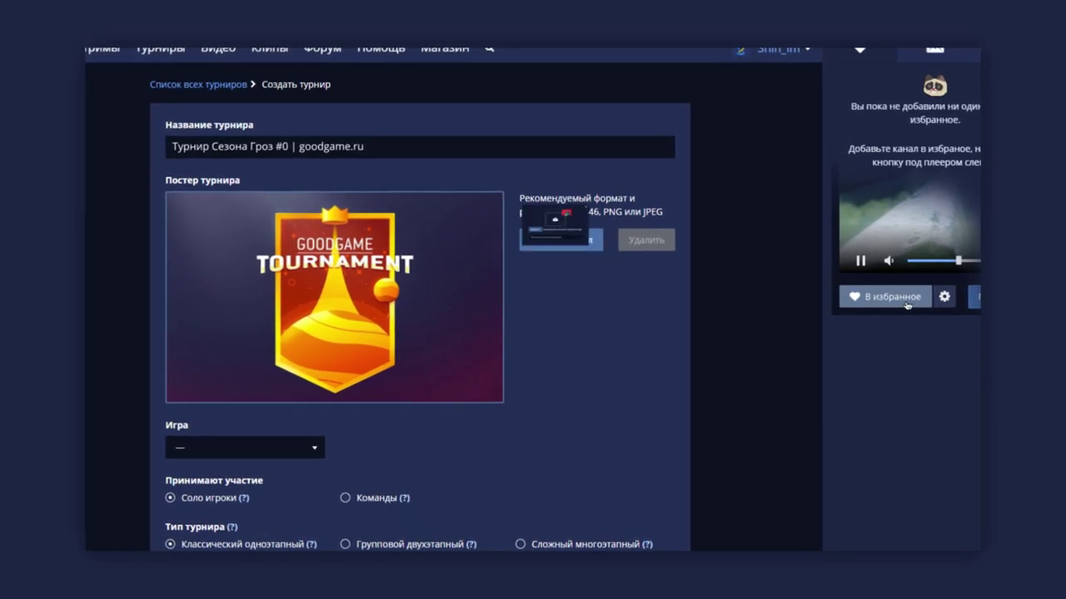
left_click_drag(634, 539, 440, 357)
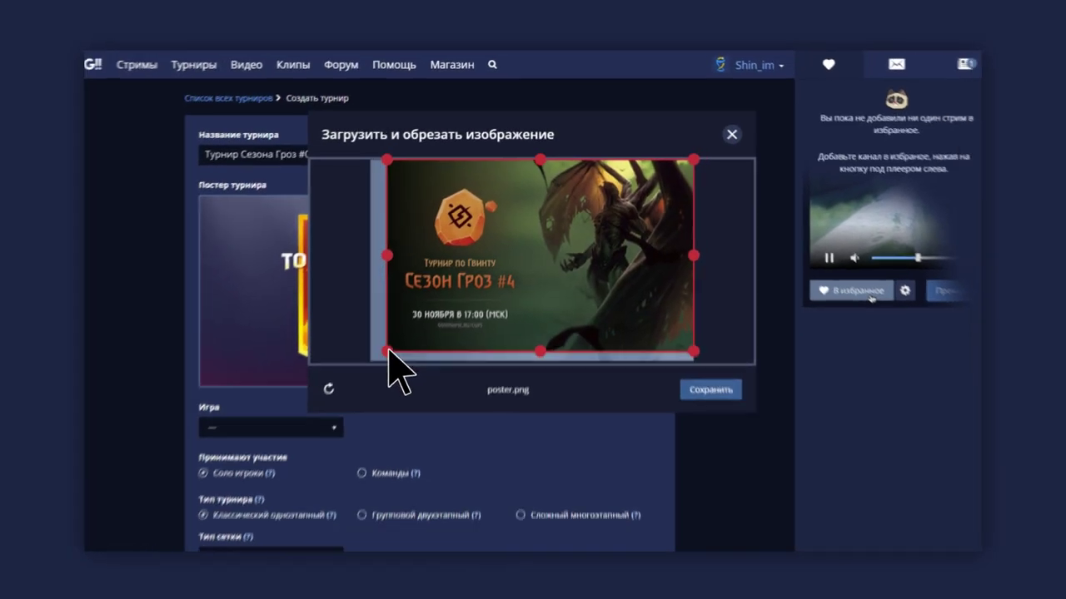
left_click_drag(689, 155, 668, 169)
left_click(724, 371)
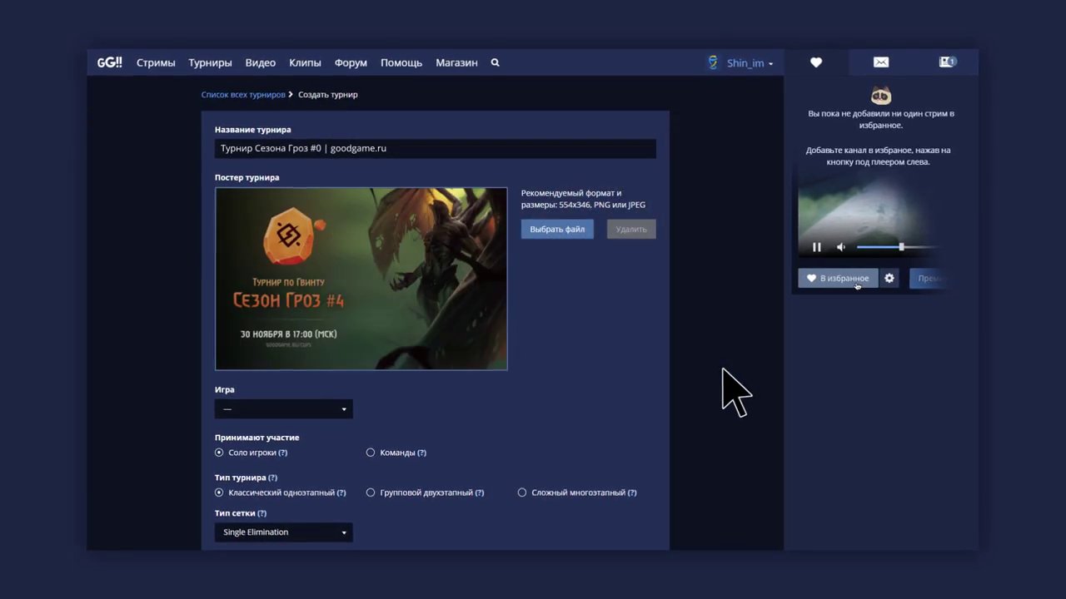
Set the tournament's game to Gwent: The Witcher Card Game
left_click(341, 409)
scroll(349, 466, "down", 4)
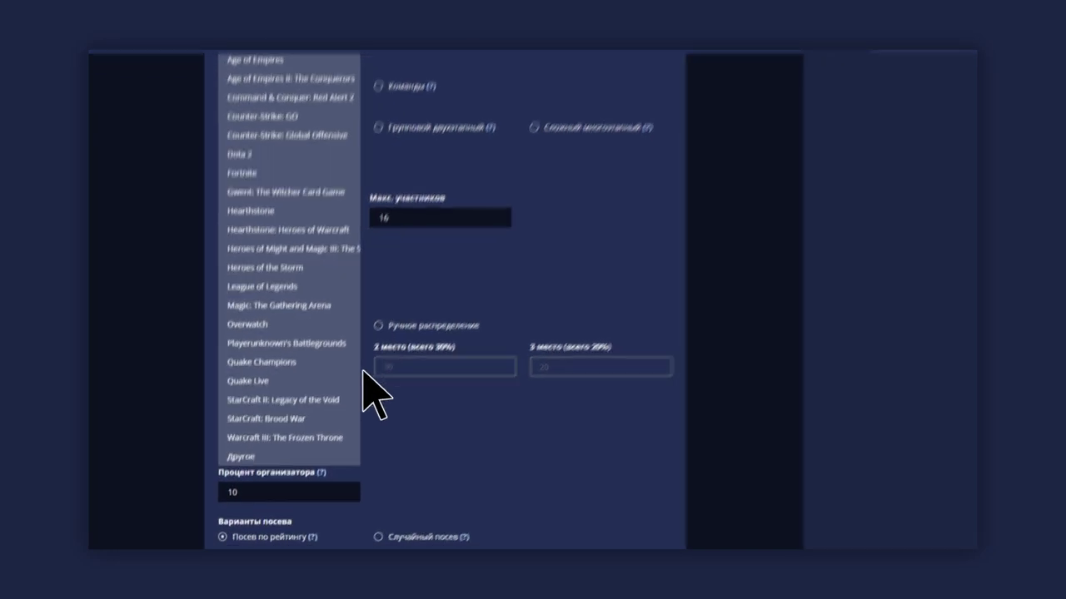
scroll(369, 381, "down", 1)
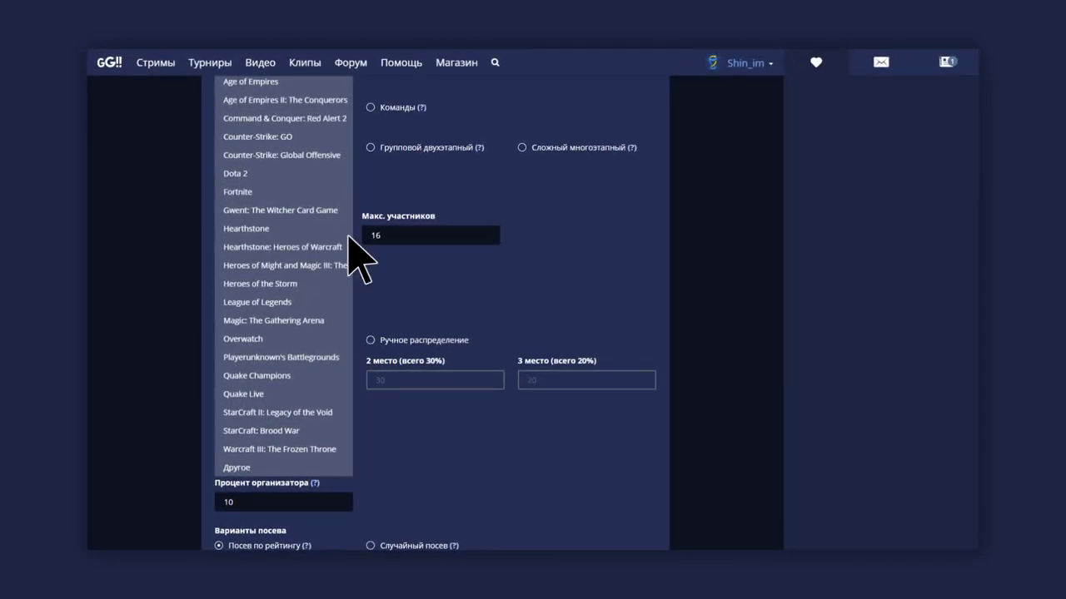
left_click(333, 206)
Set the tournament start to 02:06 on 19.03.2020 and the maximum number of participants to 64
left_click(336, 236)
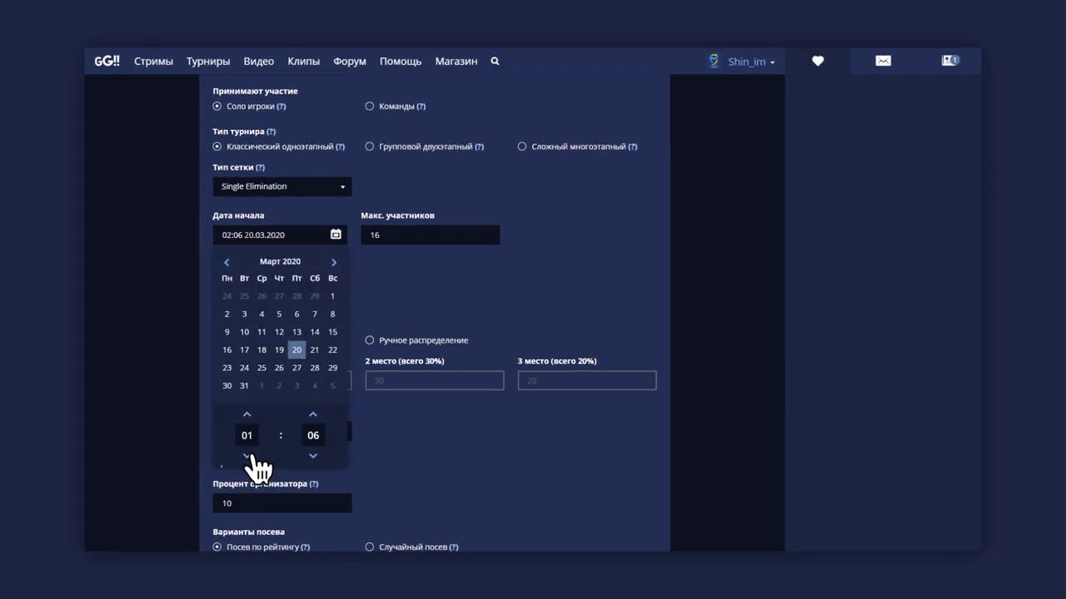
left_click(372, 235)
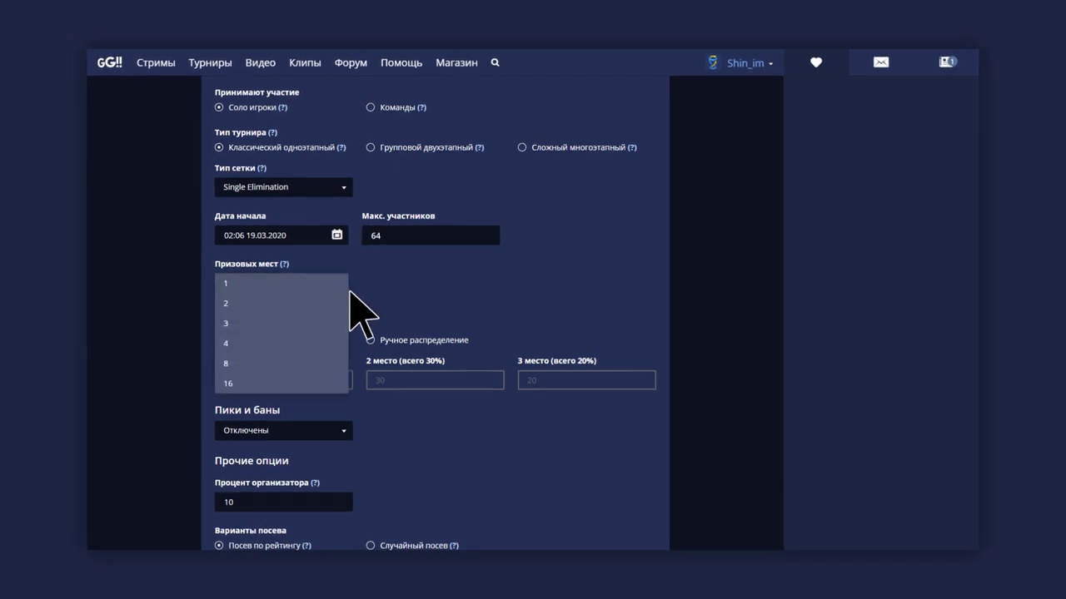
Set 3 prize places with the third-place match option (ВО матча за 3 место) turned off, and save the tournament settings
left_click(329, 323)
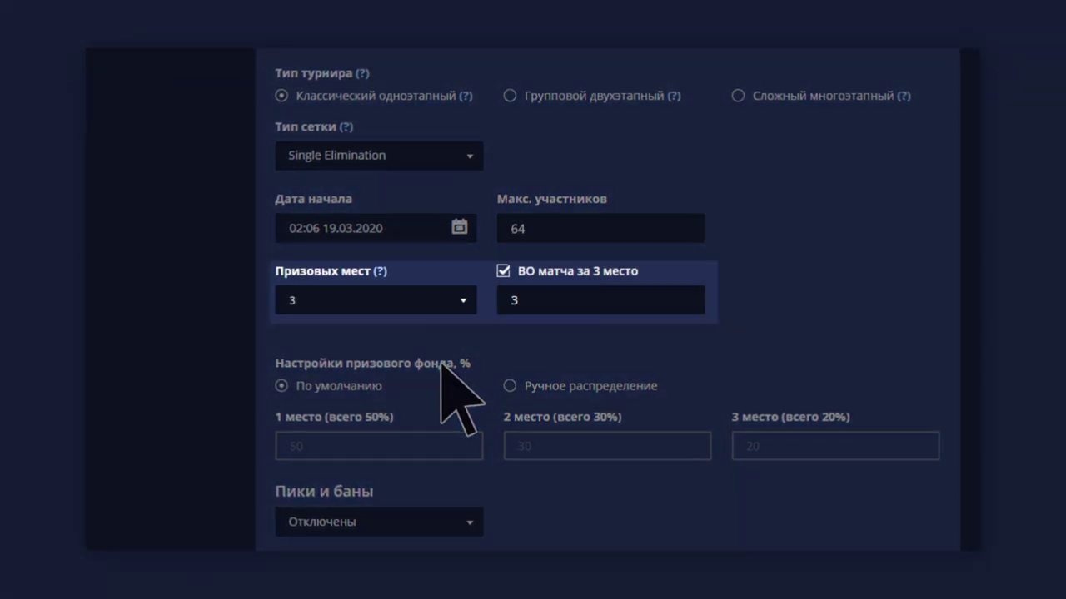
left_click(503, 270)
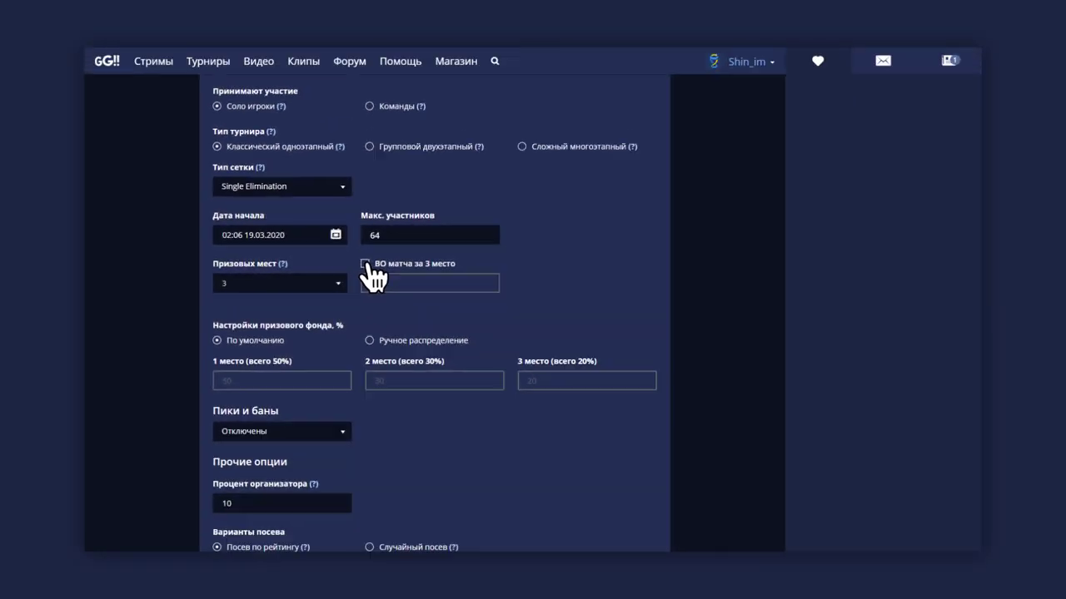
scroll(435, 352, "down", 3)
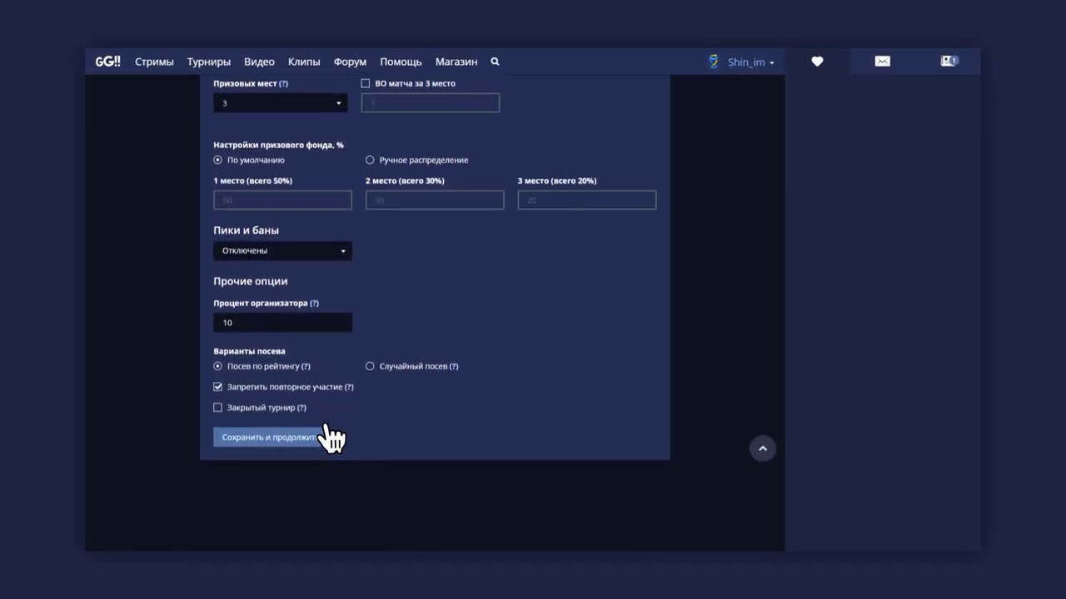
left_click(327, 429)
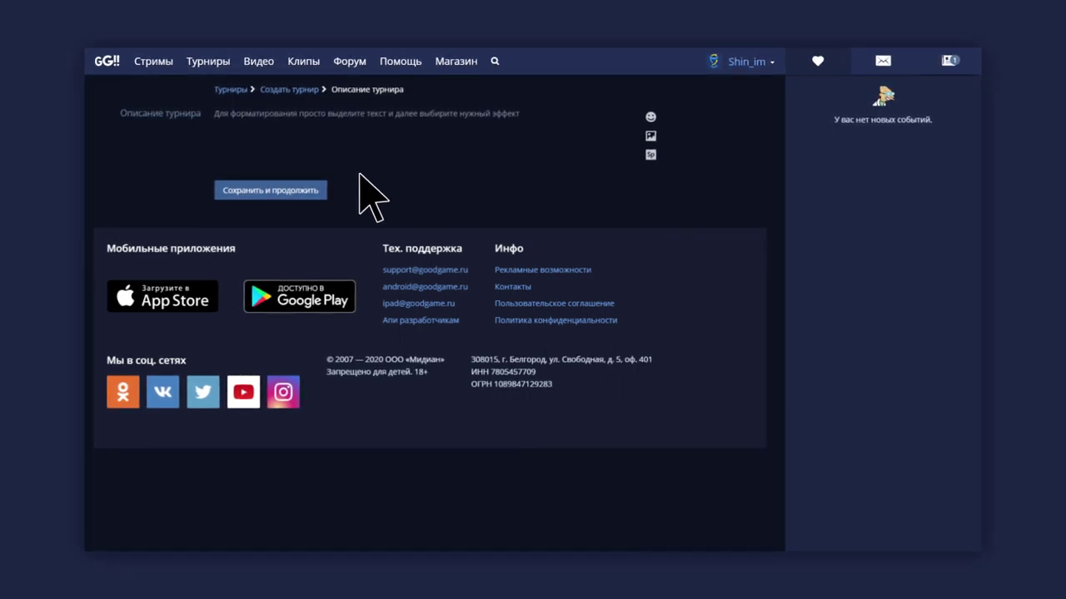
Continue without a tournament description and publish the tournament
left_click(318, 192)
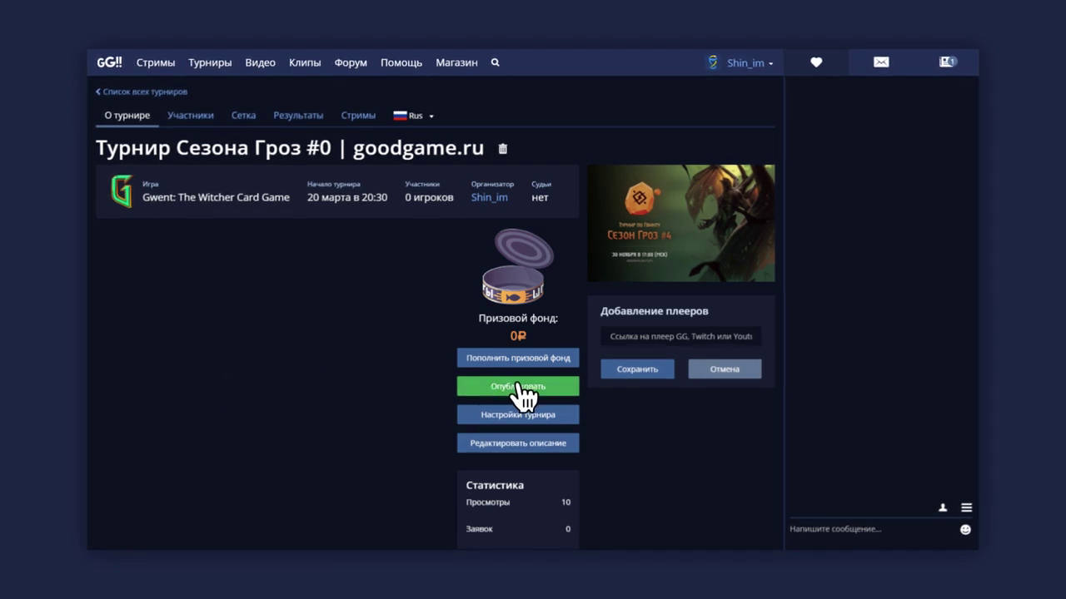
left_click(568, 390)
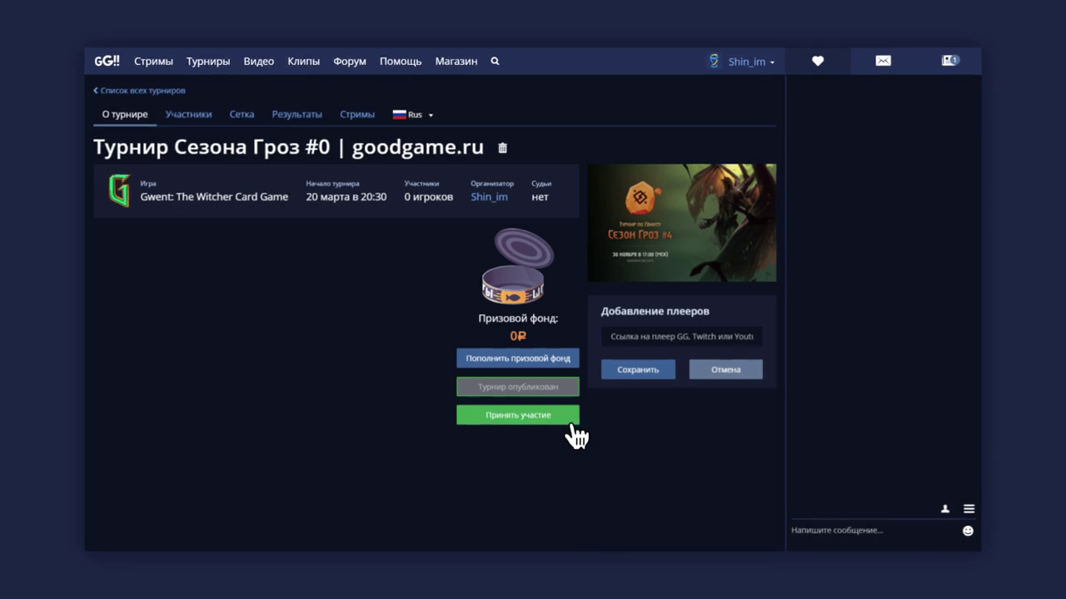
left_click(572, 423)
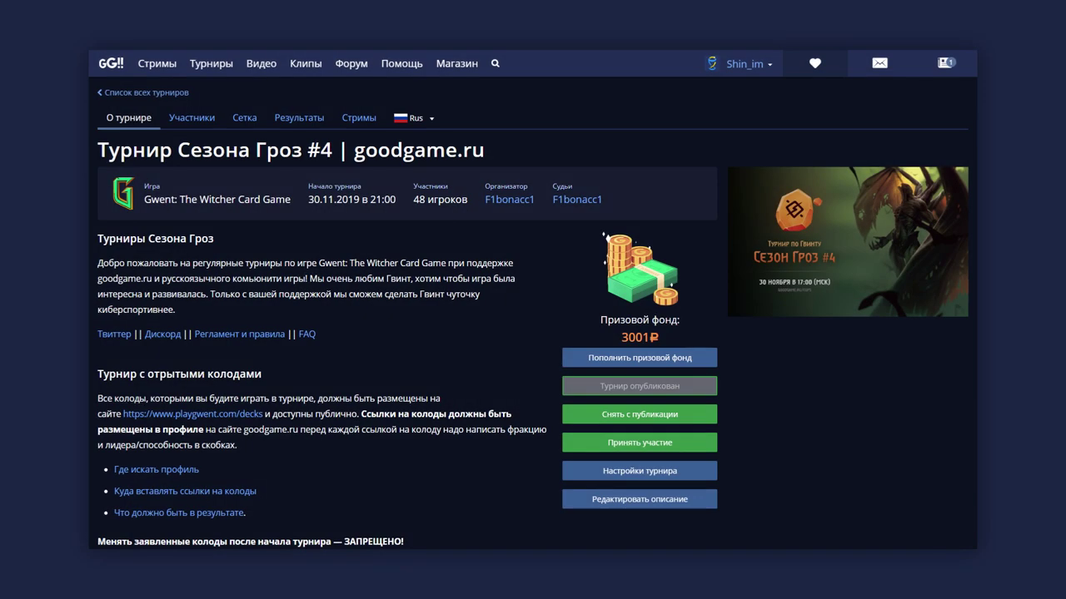
Review the Турнир Сезона Гроз #4 description, its participants, bracket and results, and return to the tournament overview
scroll(533, 333, "down", 3)
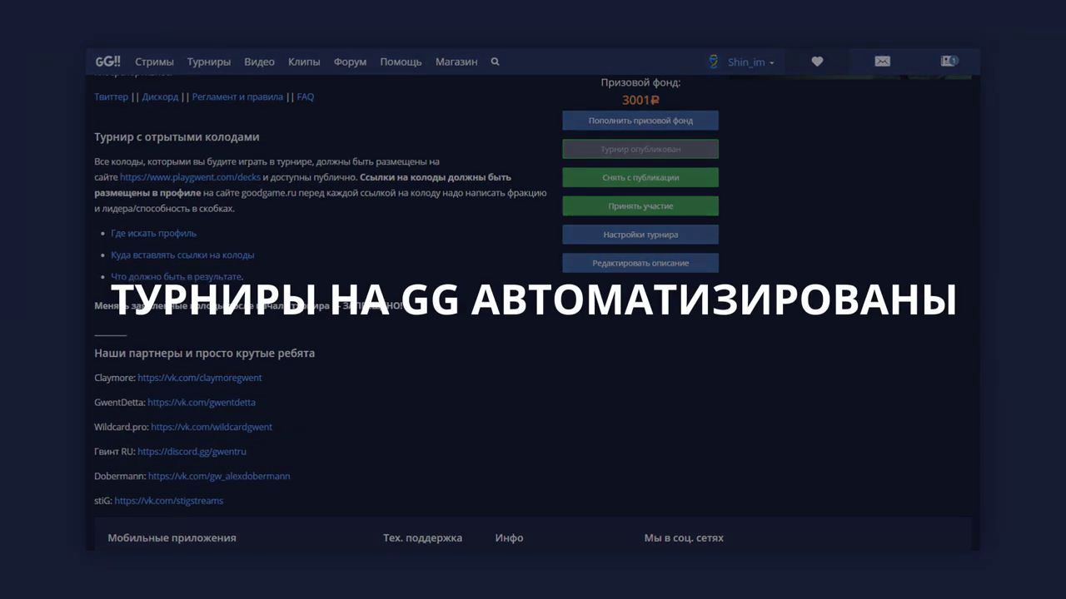
scroll(387, 385, "up", 3)
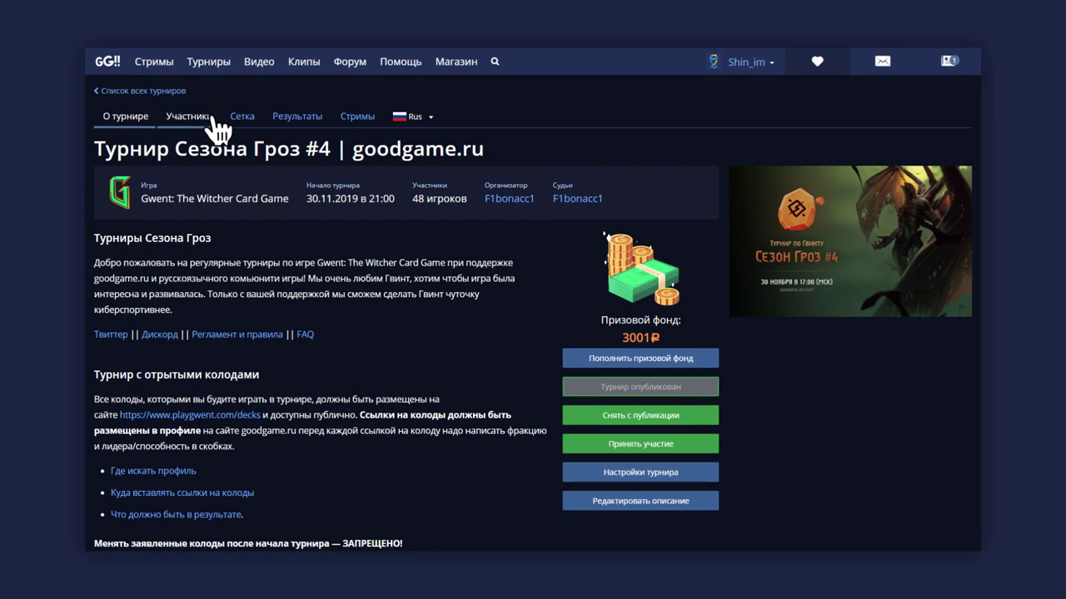
left_click(215, 122)
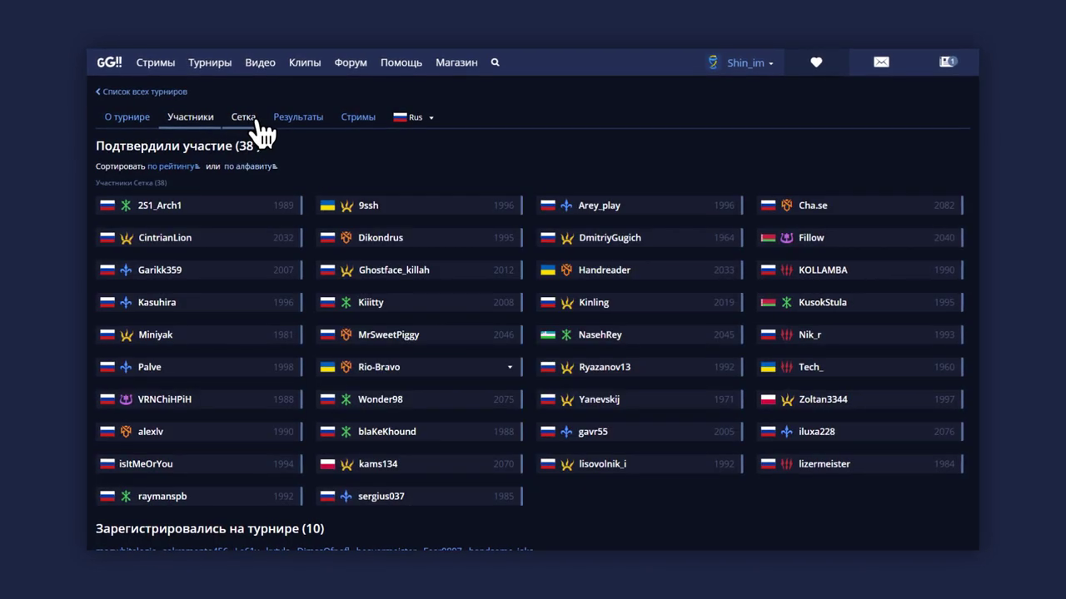
left_click(244, 119)
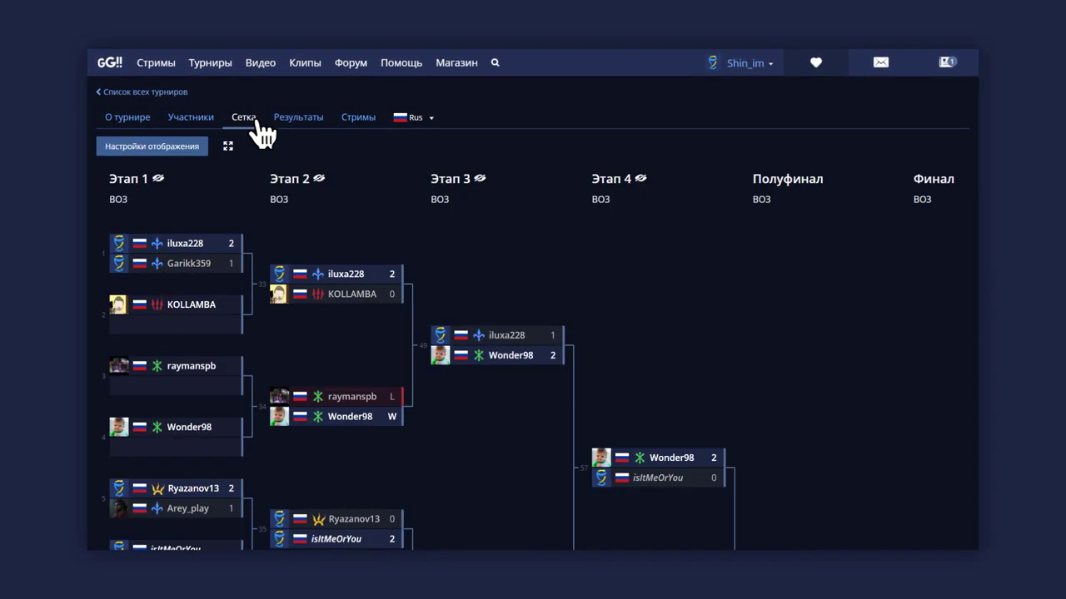
left_click(321, 133)
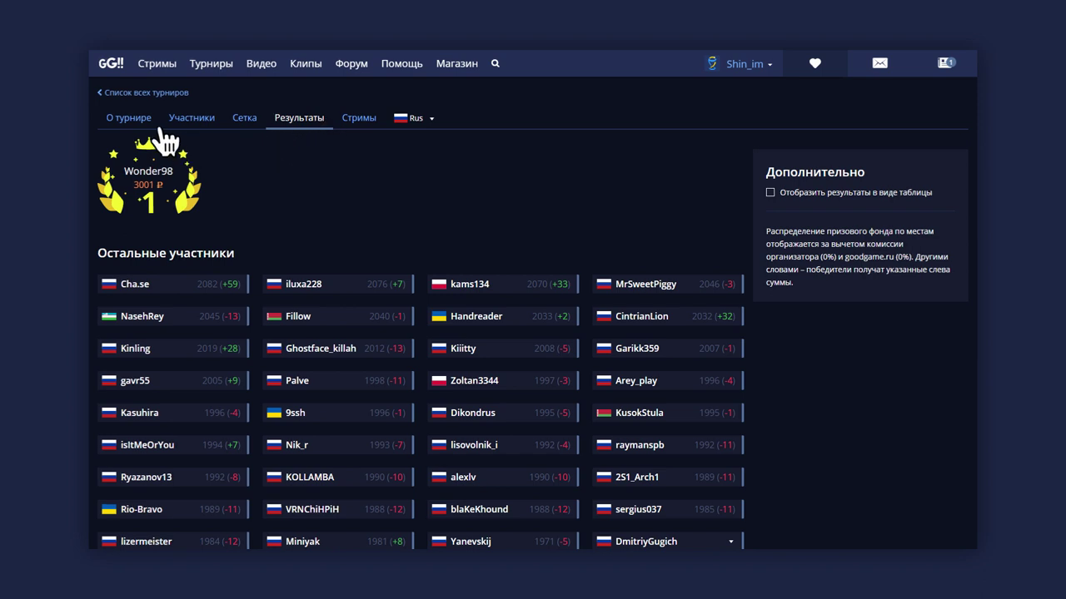
left_click(129, 119)
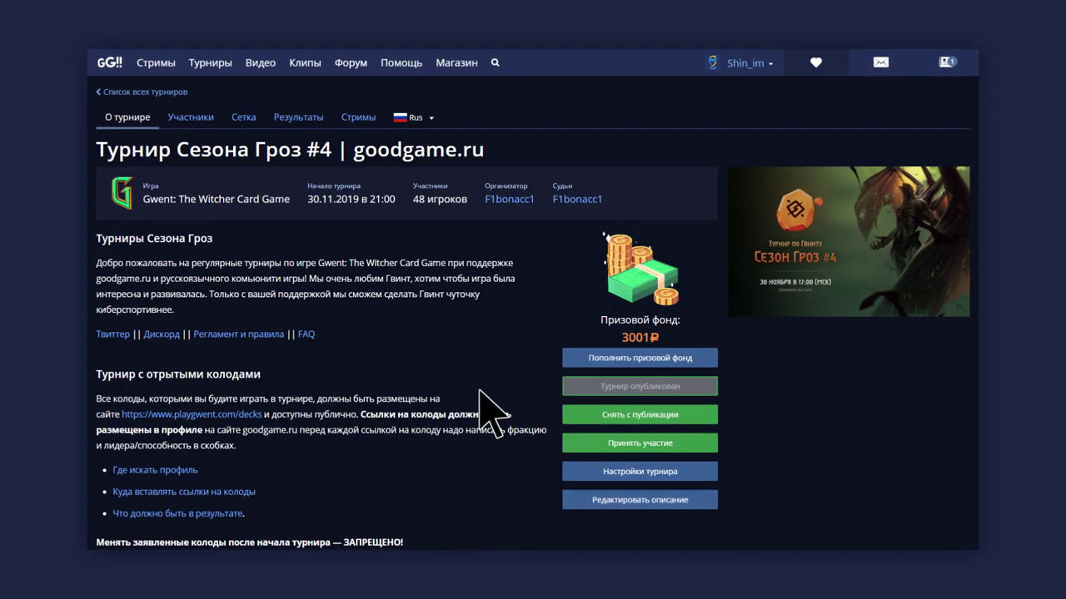
Apply to take part in the tournament and enter the player's in-game nickname
left_click(606, 457)
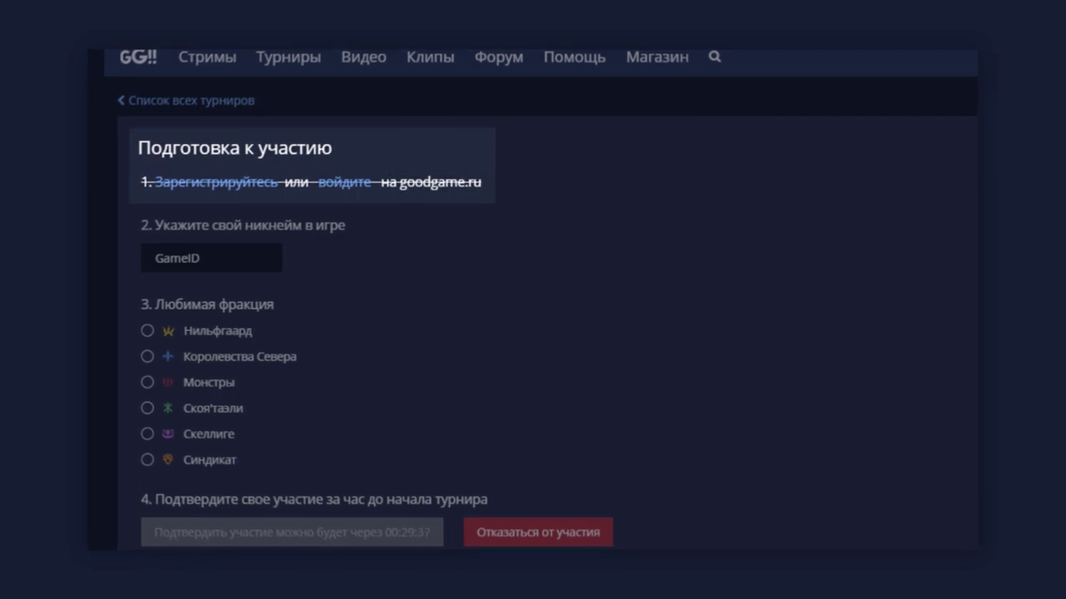
left_click(212, 258)
type("Shin")
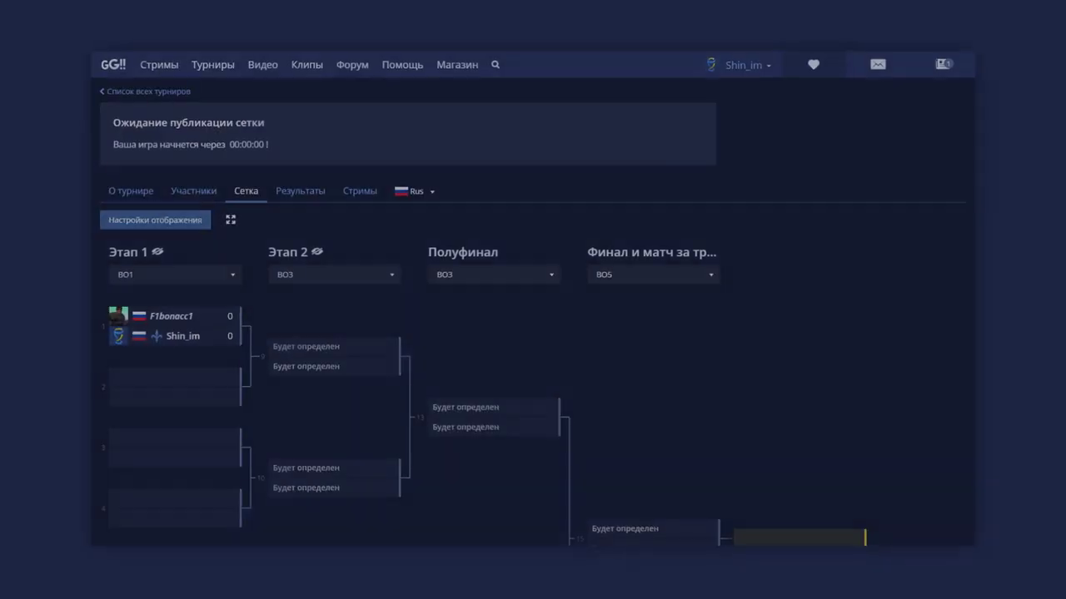
Set the first stage's match format in the bracket to two wins (До 2 побед) and review the bracket display settings
scroll(533, 333, "down", 3)
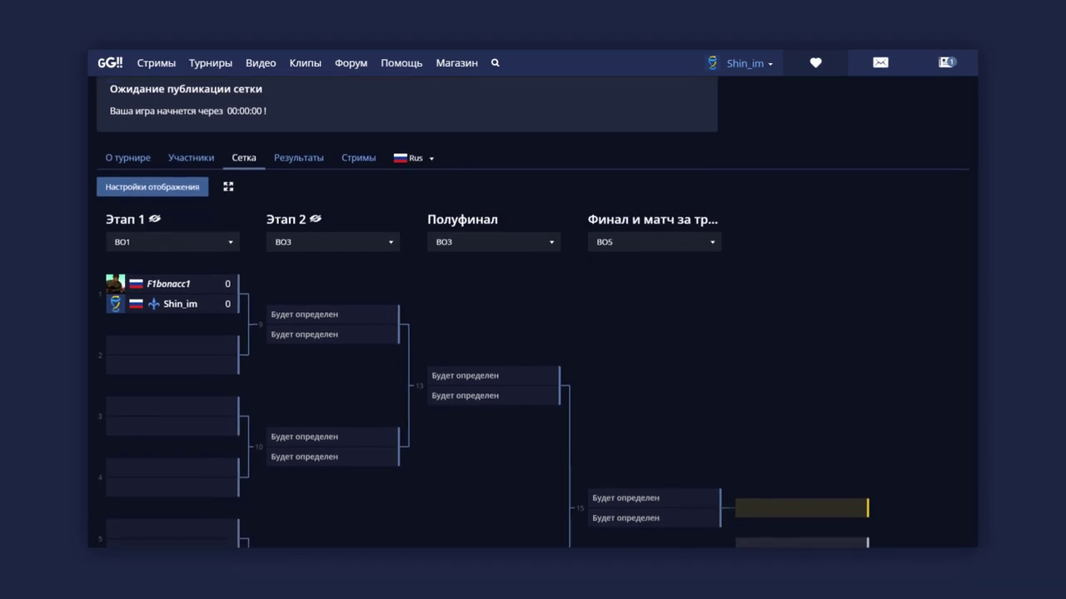
scroll(533, 333, "down", 2)
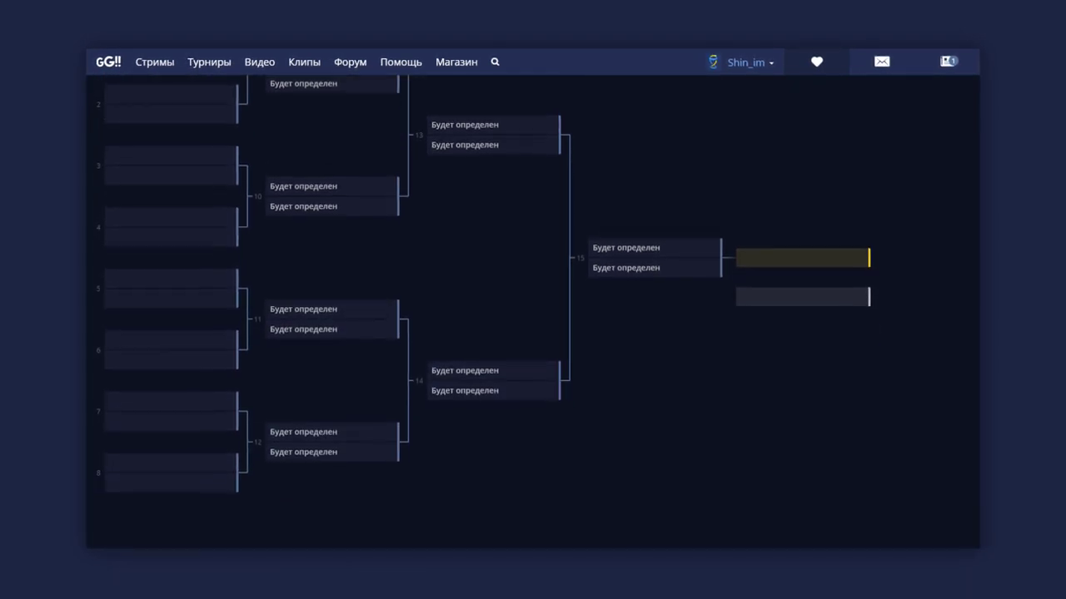
scroll(533, 324, "up", 3)
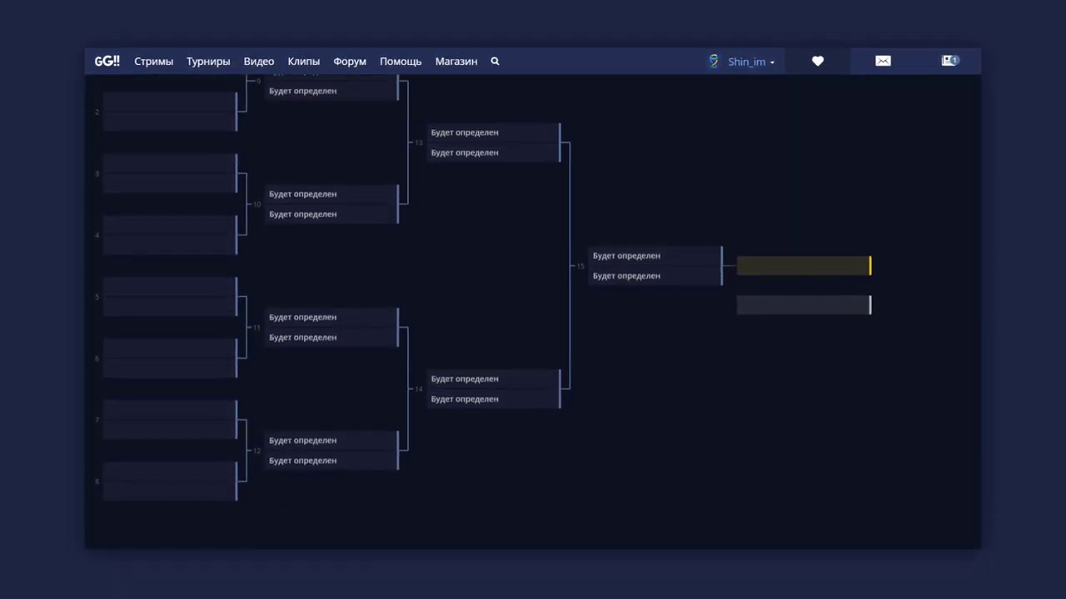
scroll(385, 466, "up", 3)
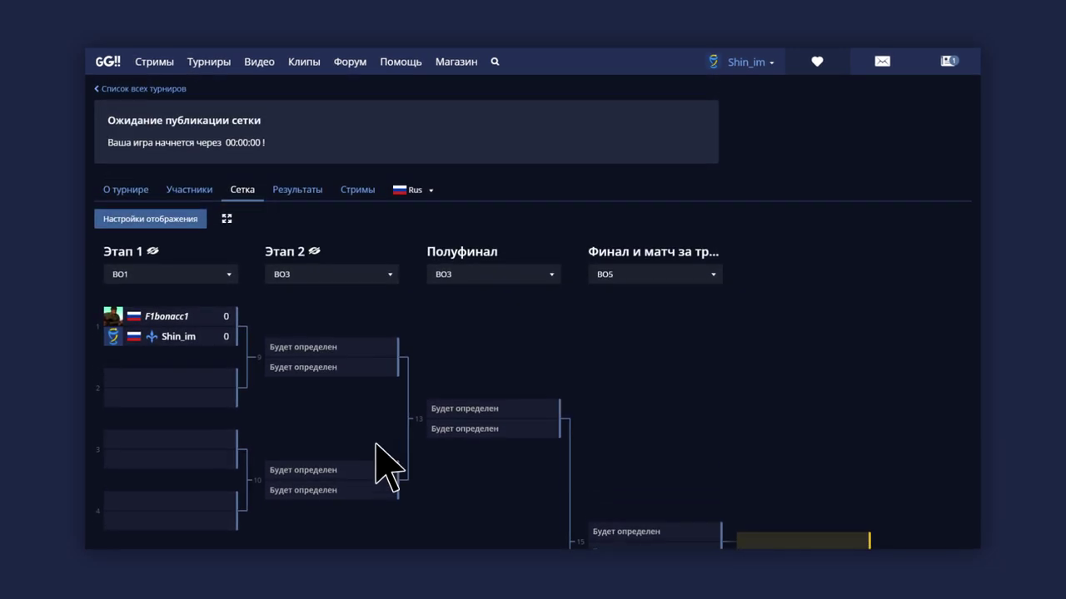
left_click(231, 275)
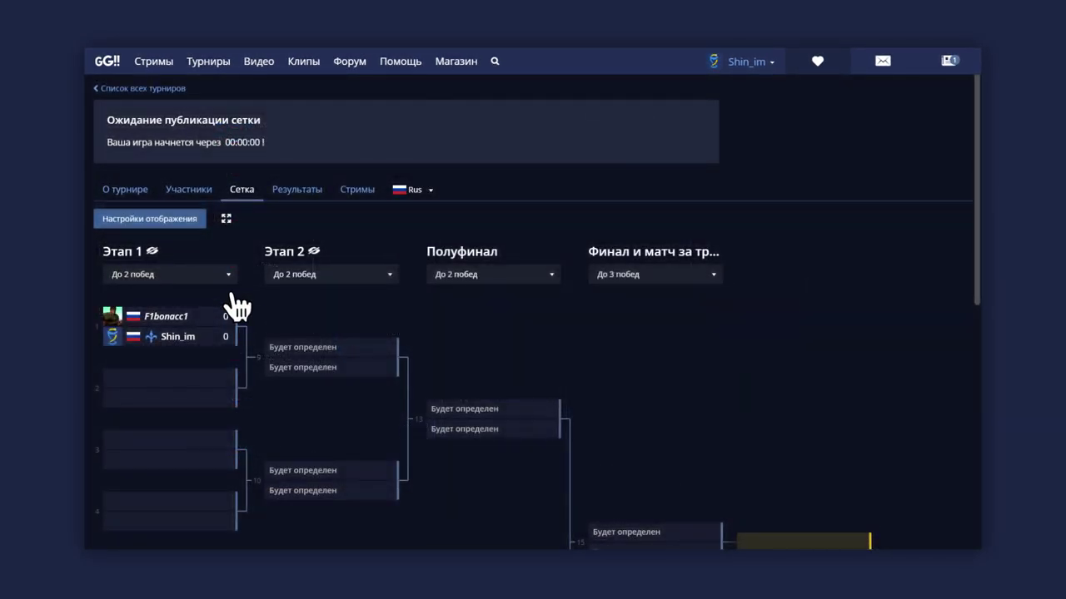
left_click(203, 223)
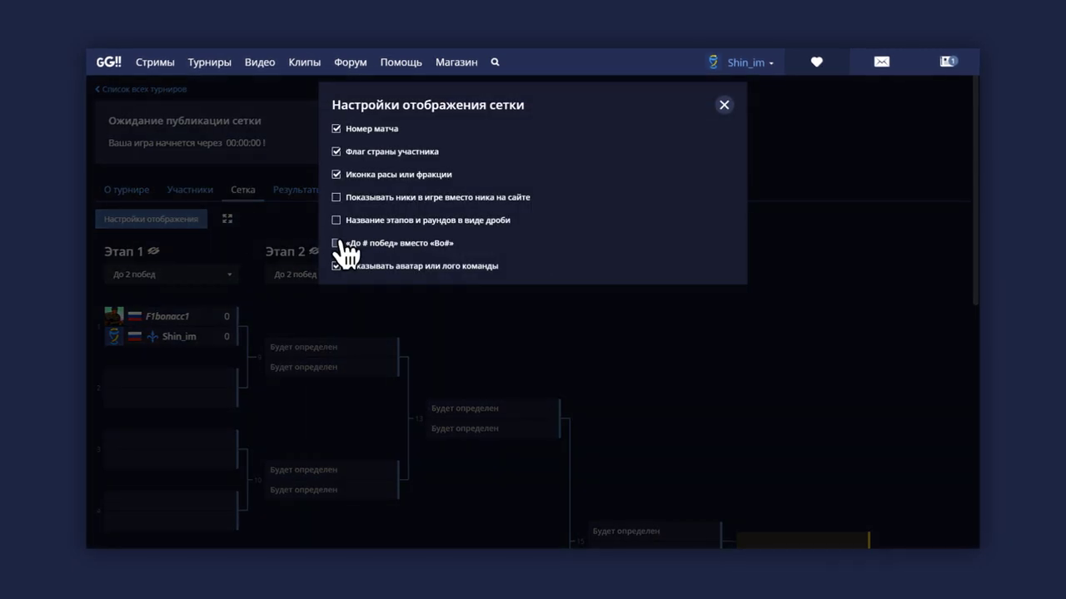
left_click(723, 105)
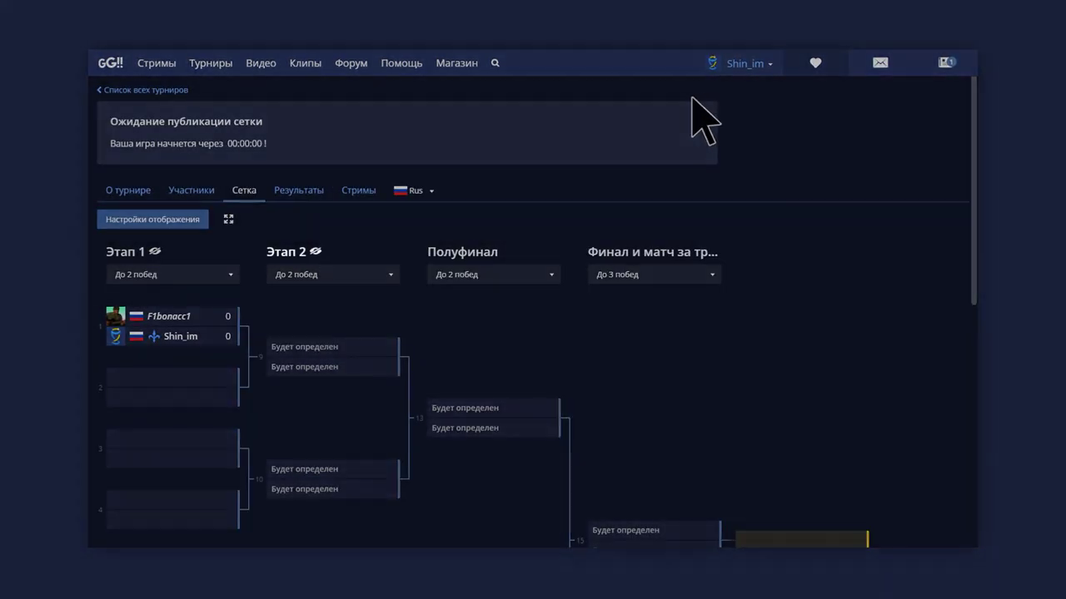
Hide the first two stages of the bracket and bring all stages back into view
left_click(317, 251)
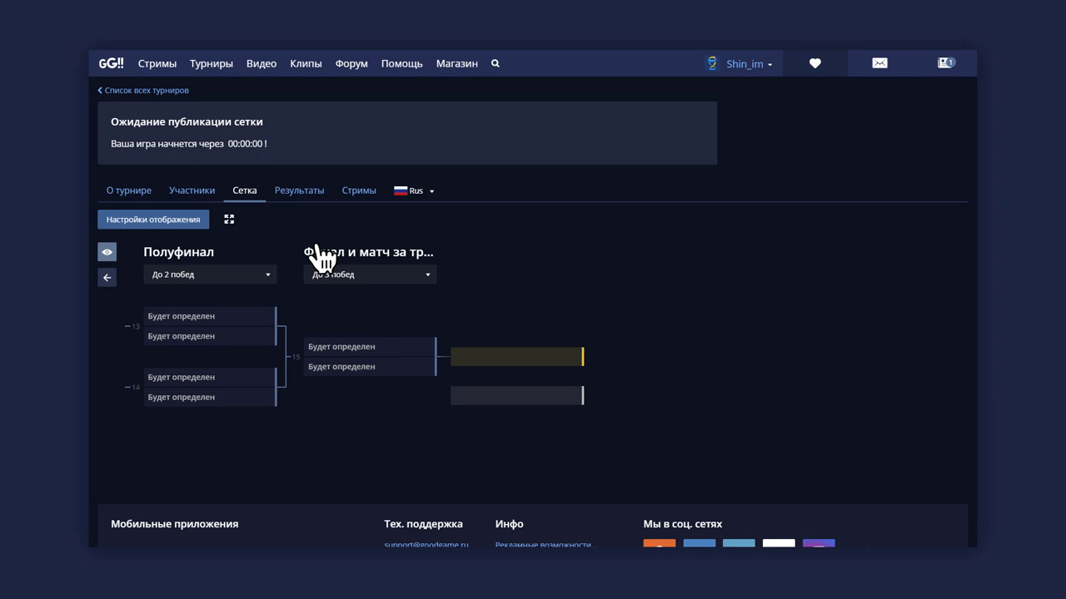
left_click(108, 278)
left_click(107, 252)
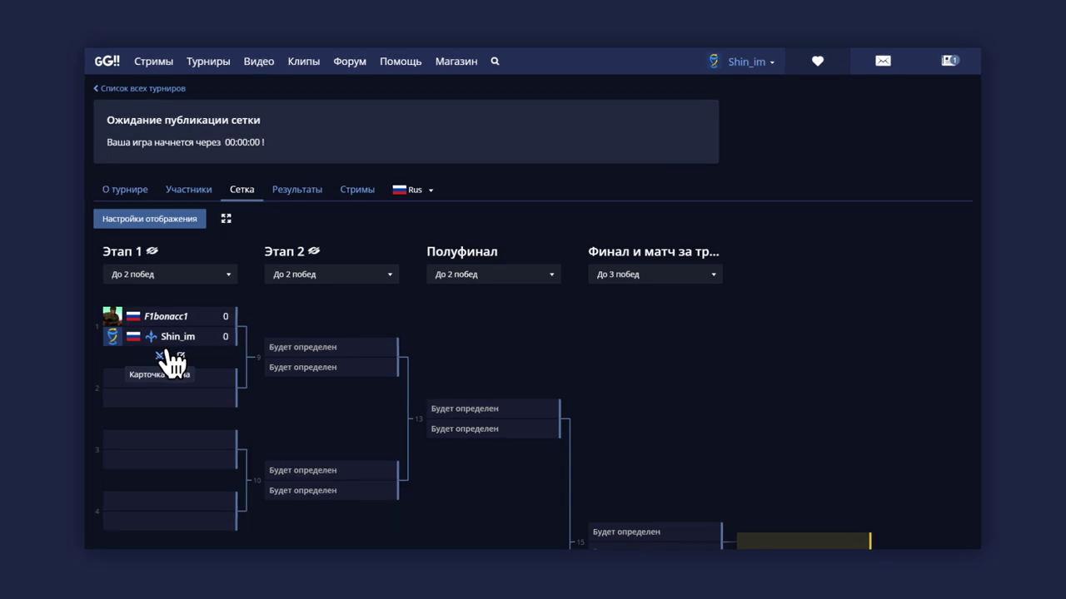
Write "Хорошо, спасибо, мы сделаем замену" in the chat of the first-stage match №1 card and close the card
left_click(166, 355)
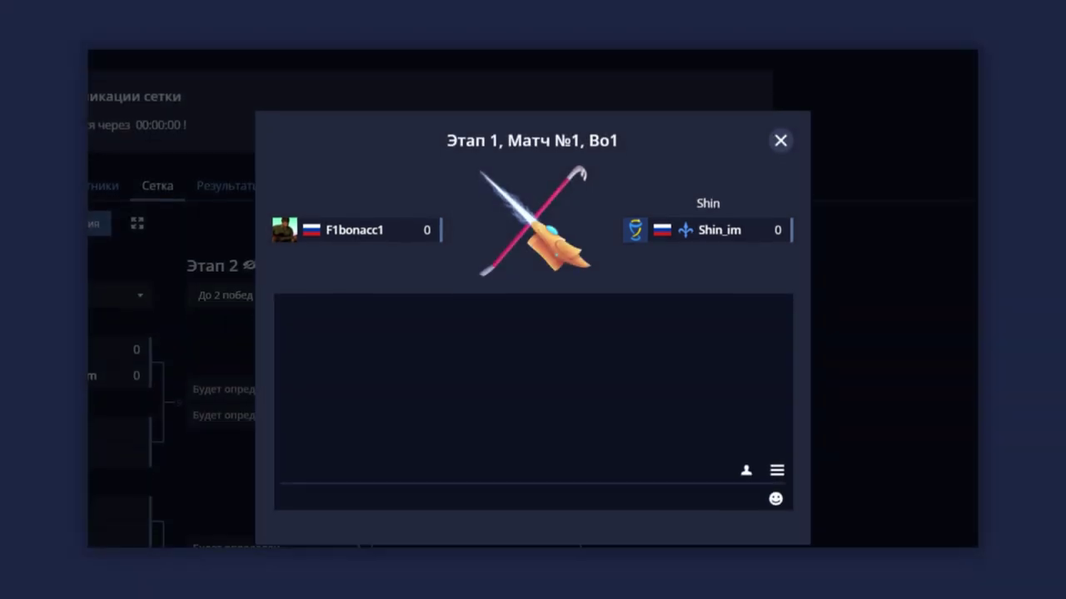
scroll(533, 300, "down", 1)
left_click(283, 433)
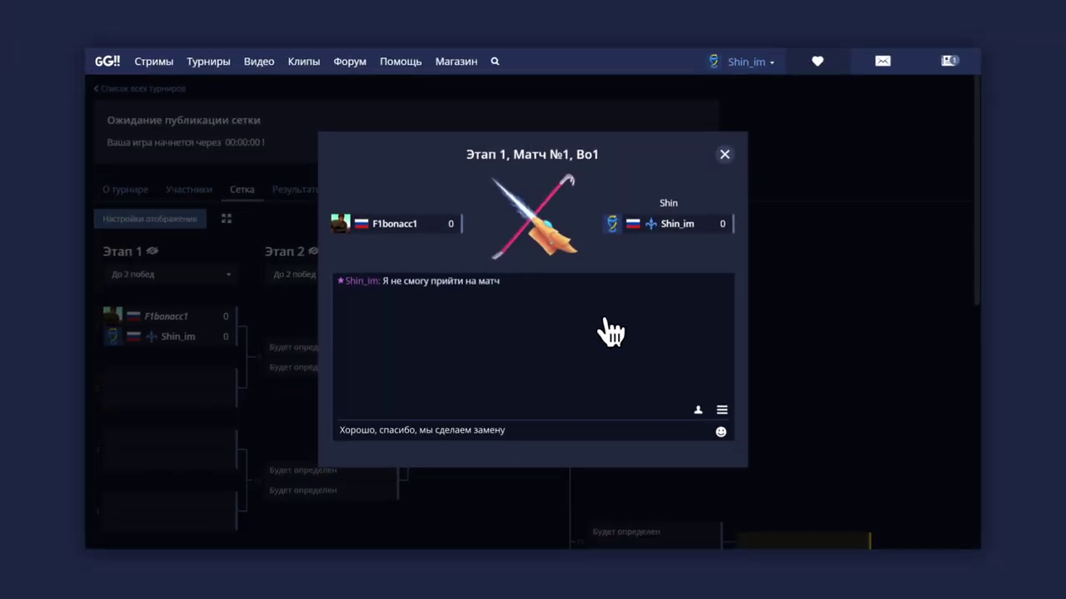
left_click(724, 154)
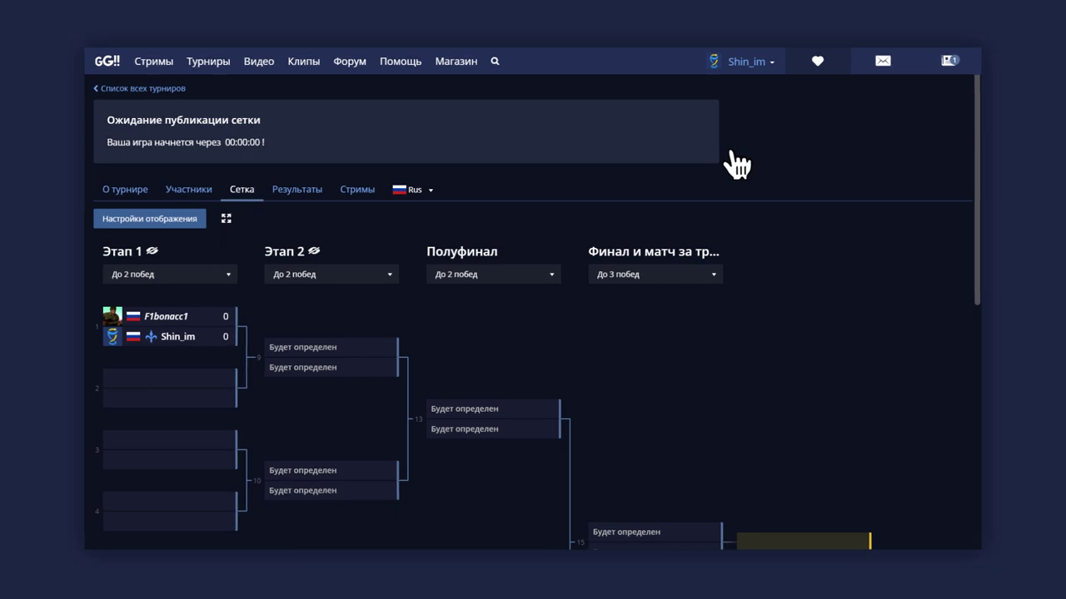
mouse_move(200, 356)
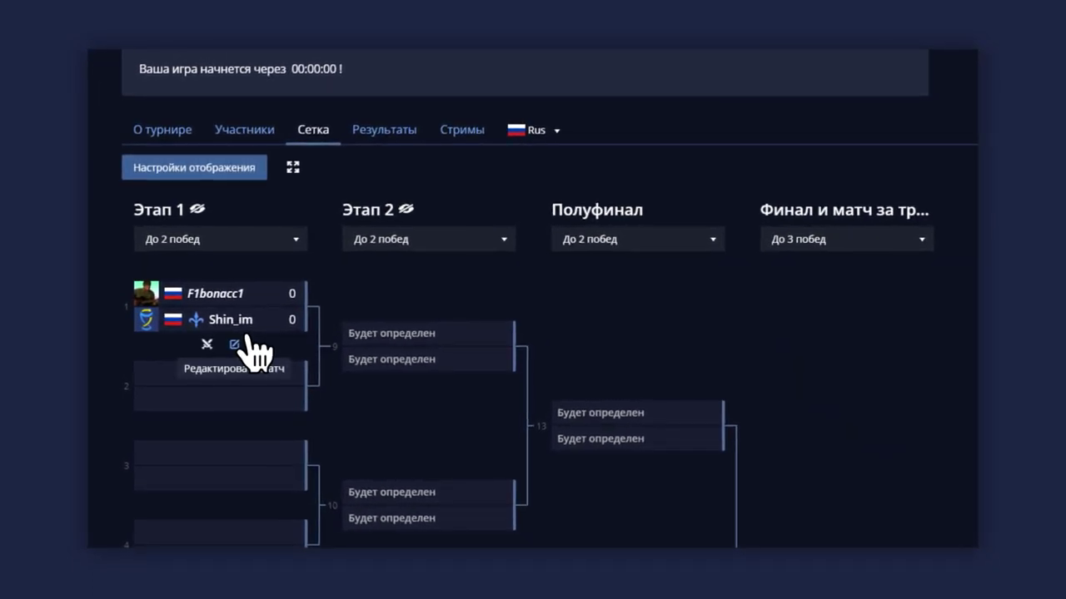
left_click(246, 340)
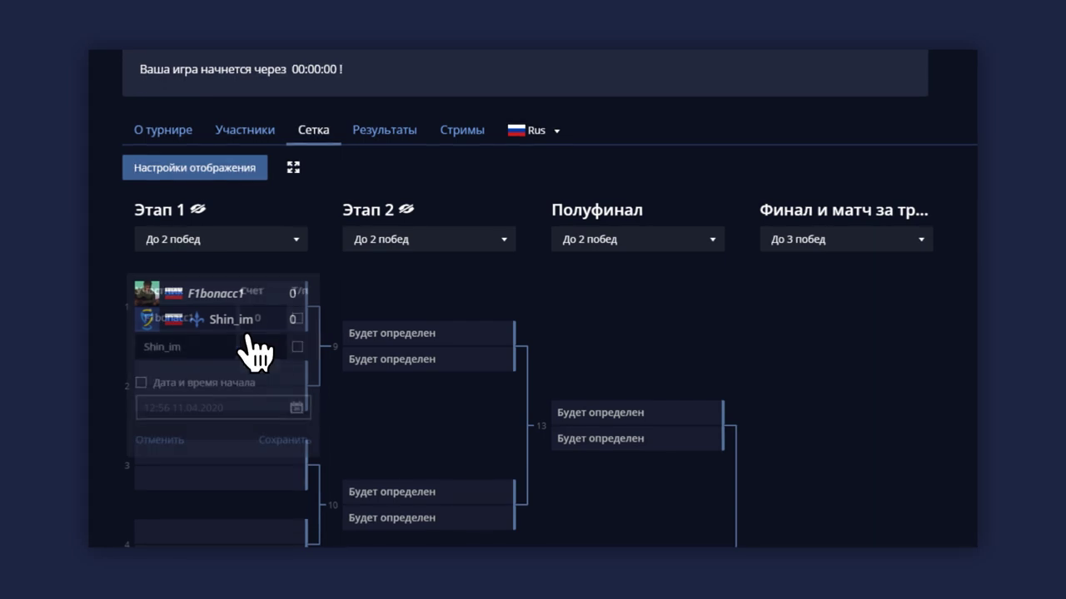
left_click(200, 346)
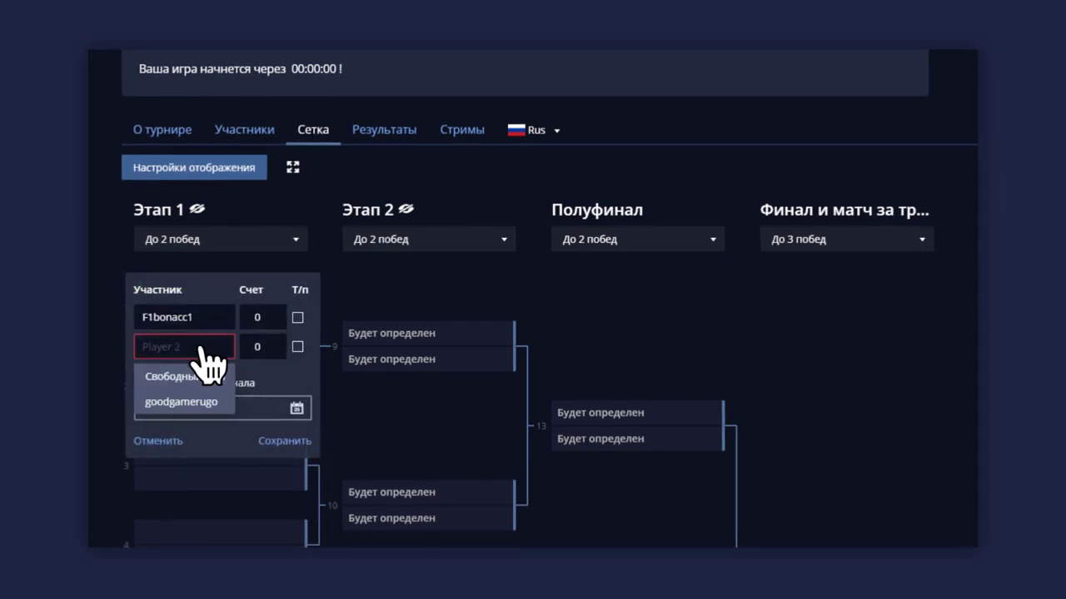
left_click(218, 402)
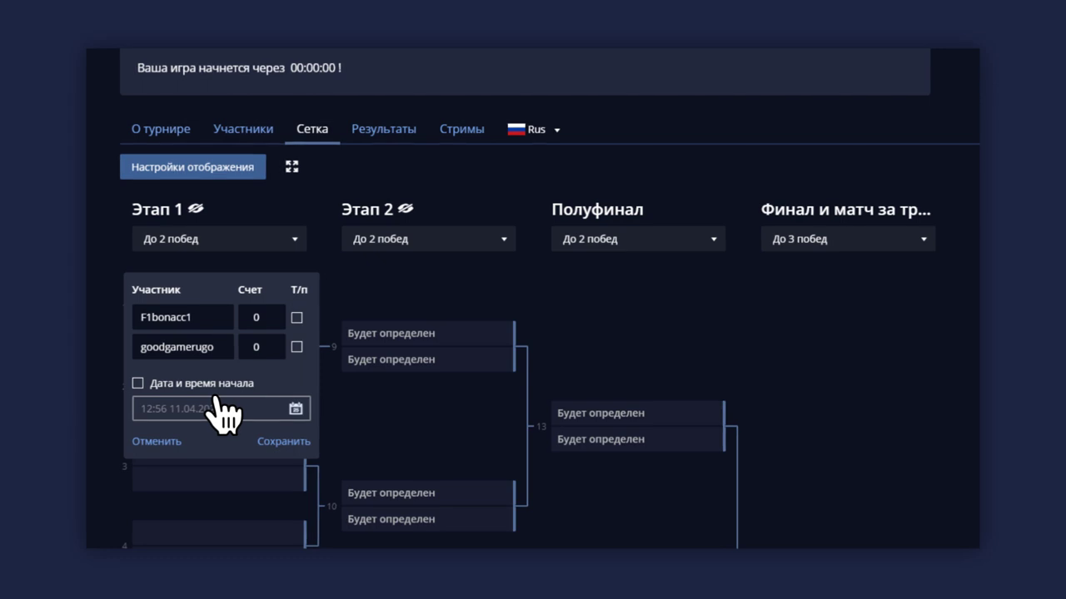
left_click(291, 441)
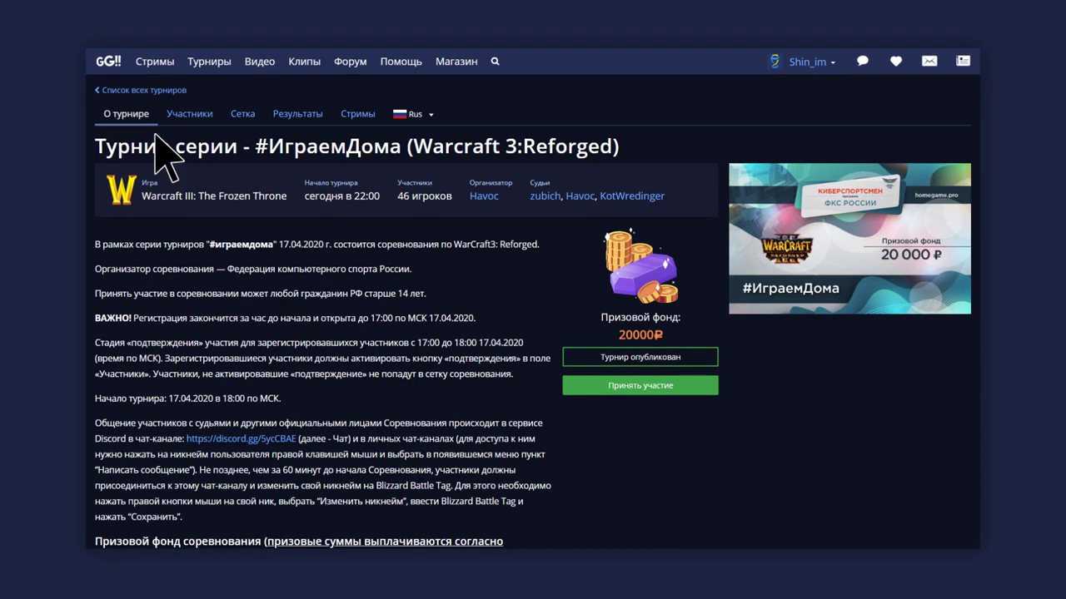
Open the participants list of the #ИграемДома Warcraft 3 tournament and expand its blacklist
left_click(218, 120)
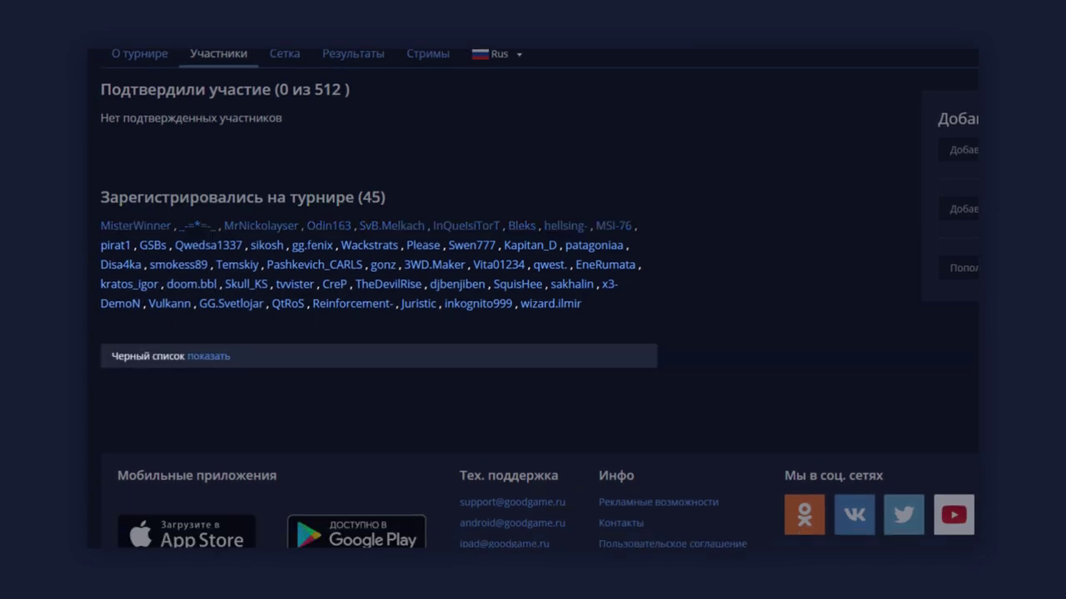
left_click(306, 310)
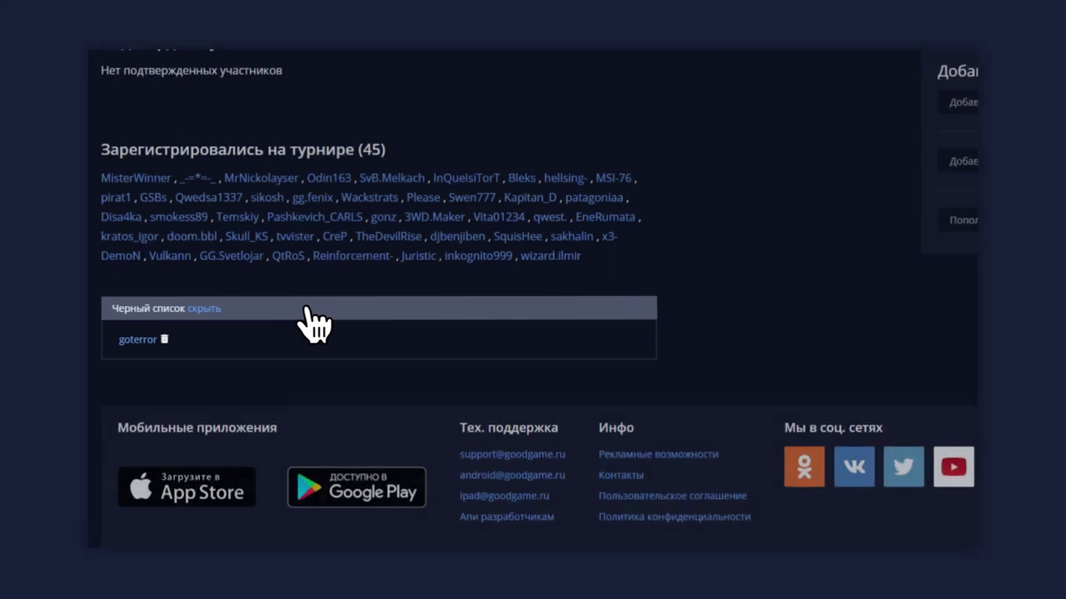
left_click(738, 281)
type("goodgamerugo")
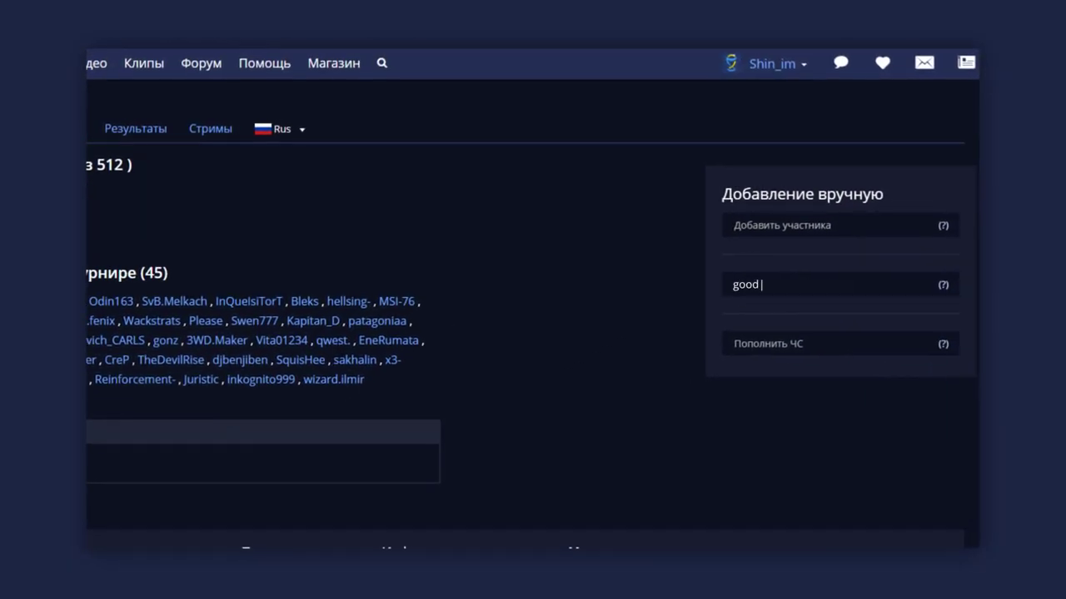
left_click(787, 308)
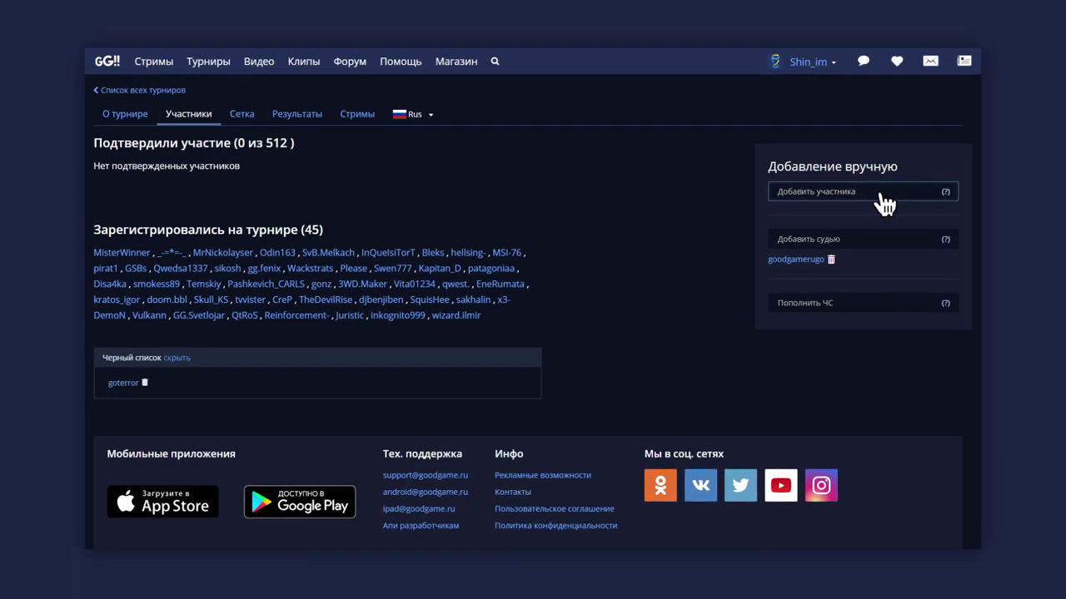
left_click(863, 223)
left_click(880, 215)
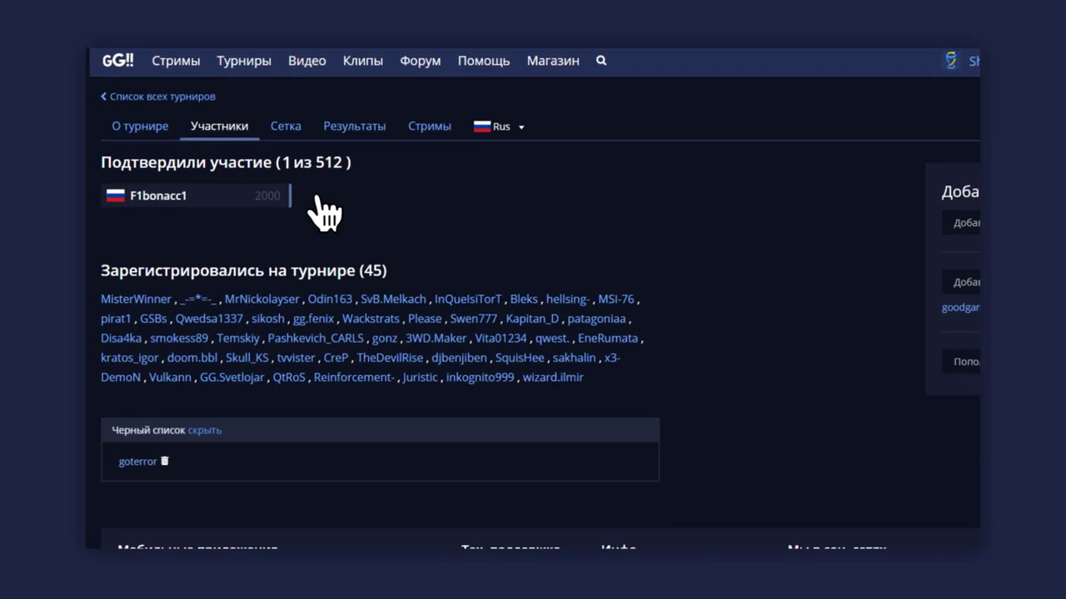
left_click(288, 200)
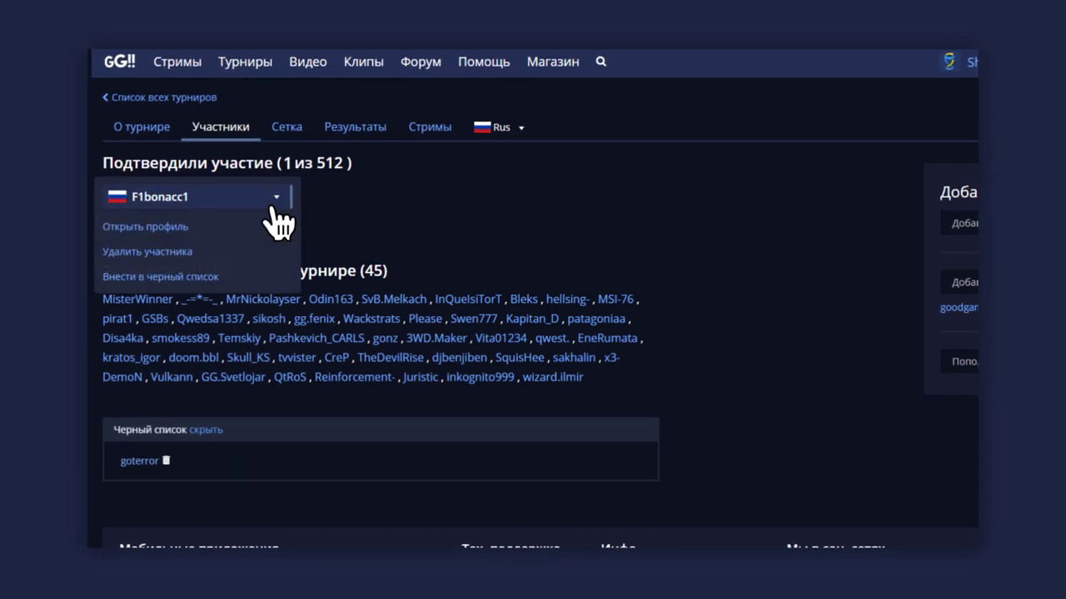
left_click(199, 250)
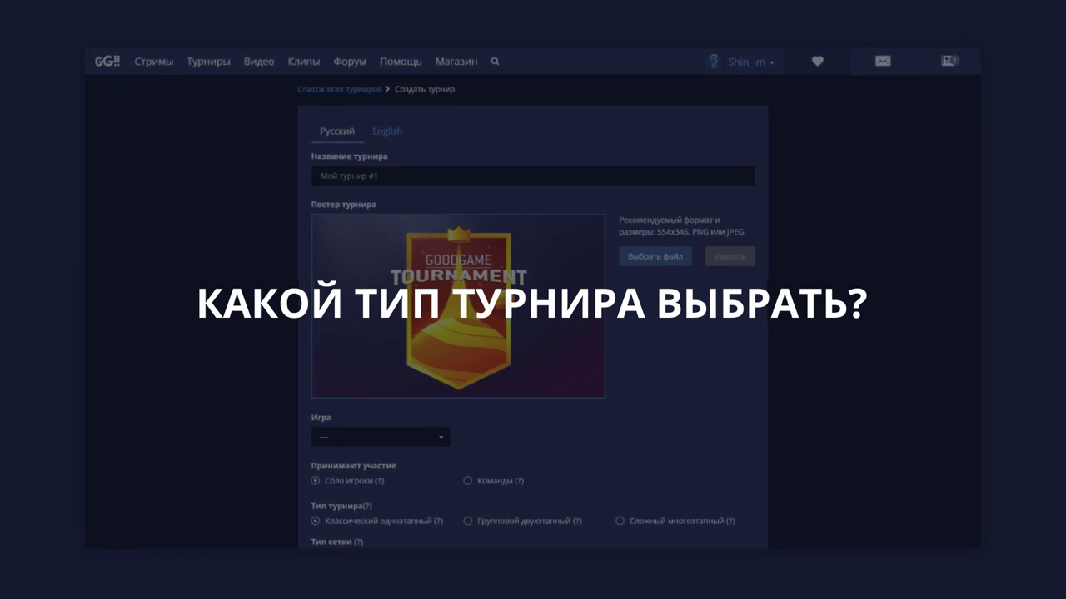
Examine the tournament type explanations and the available bracket types on the tournament creation form
scroll(533, 300, "down", 4)
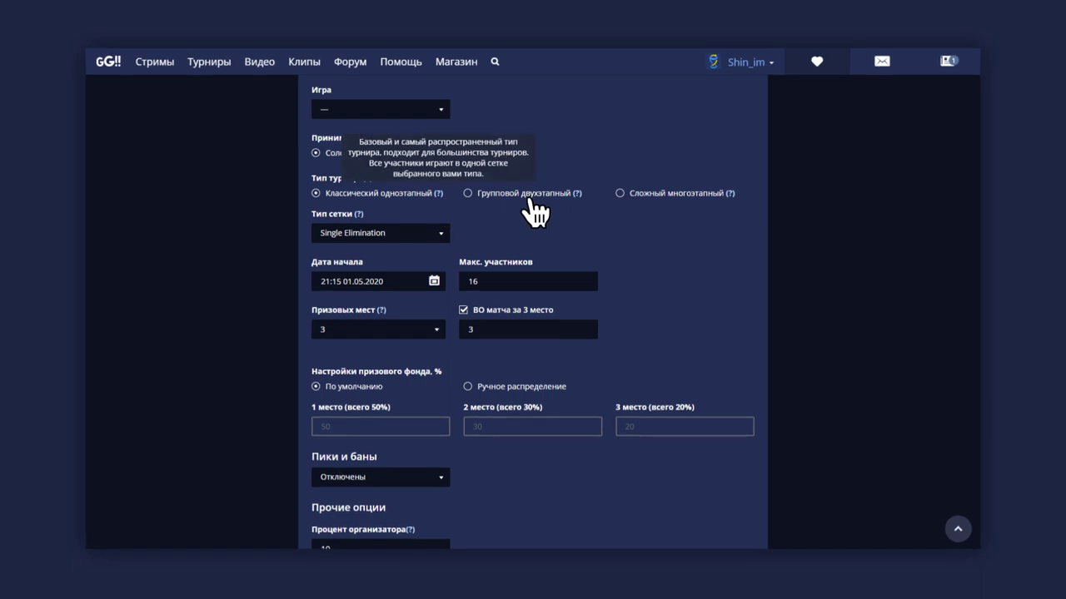
mouse_move(577, 204)
mouse_move(730, 204)
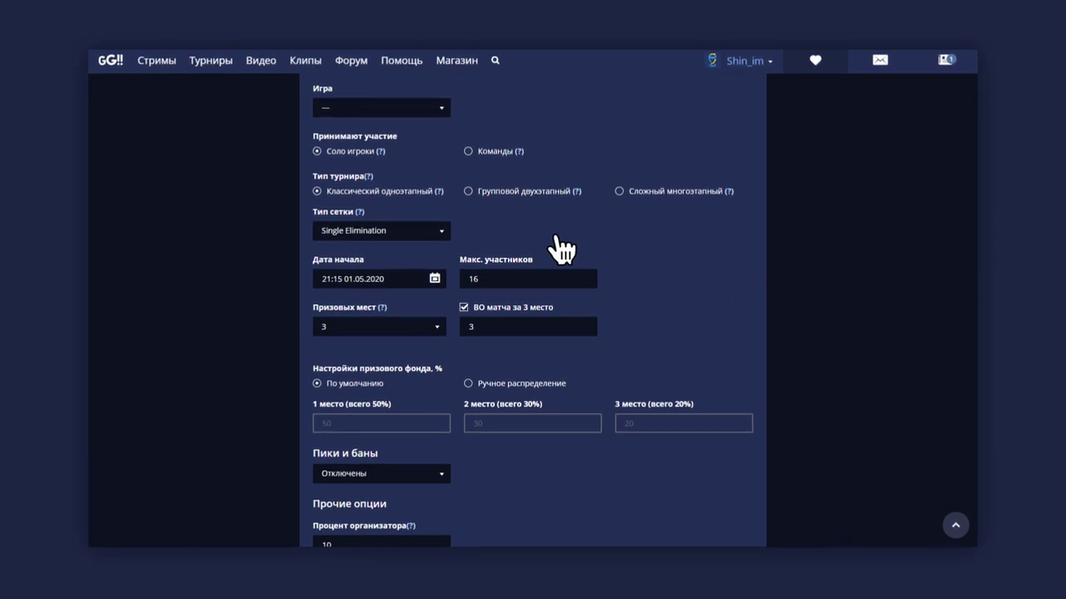
left_click(446, 232)
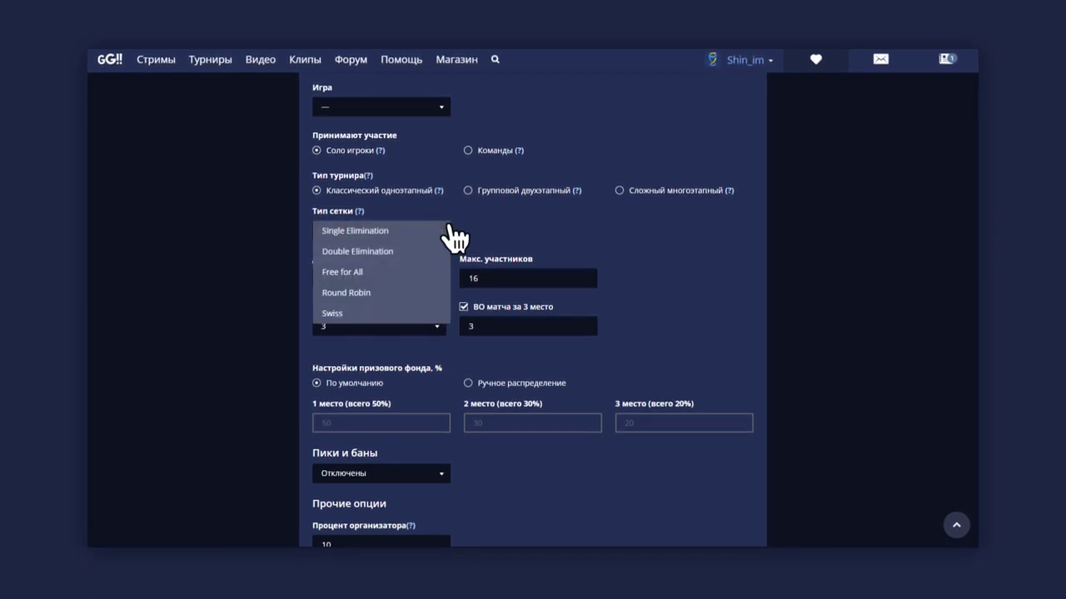
left_click(450, 229)
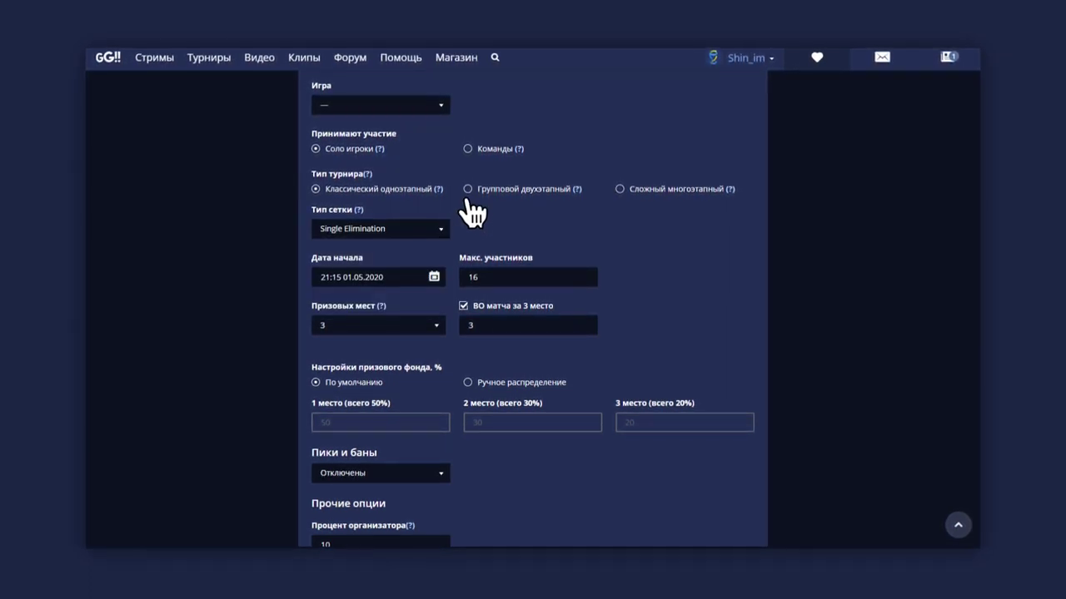
Set the tournament type to two-stage group (Групповой двухэтапный) with a Round Robin bracket for the group stage
left_click(467, 189)
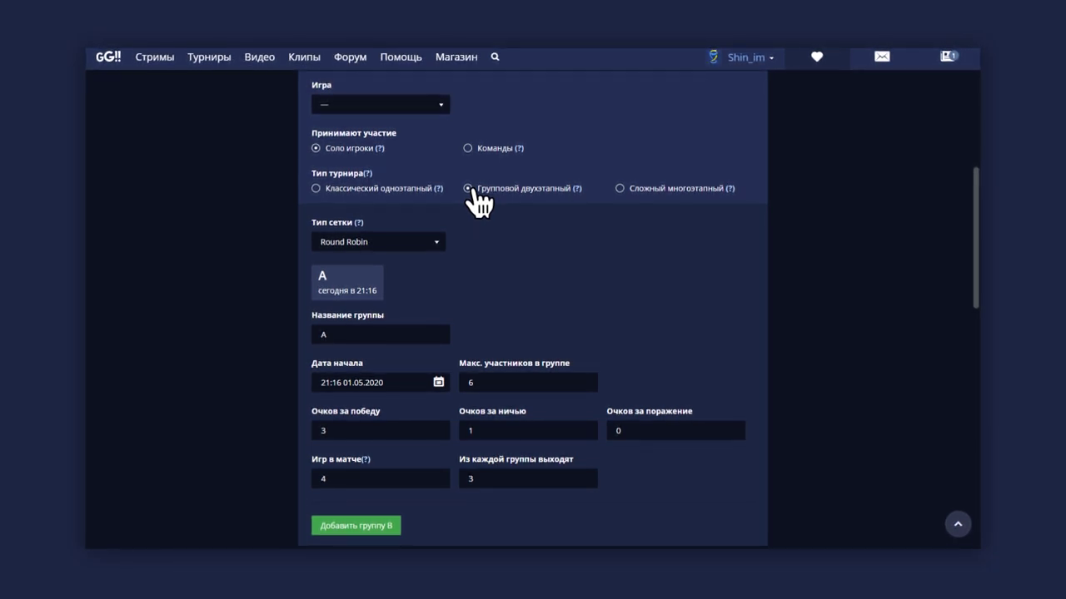
left_click(441, 242)
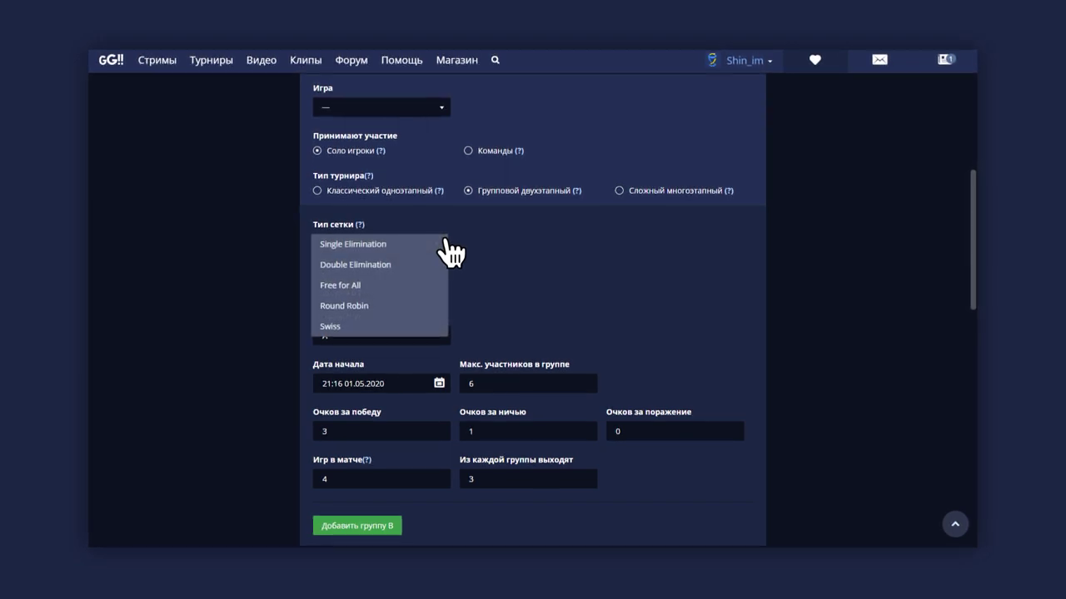
key("Down")
key("Down")
key("Down")
key("Return")
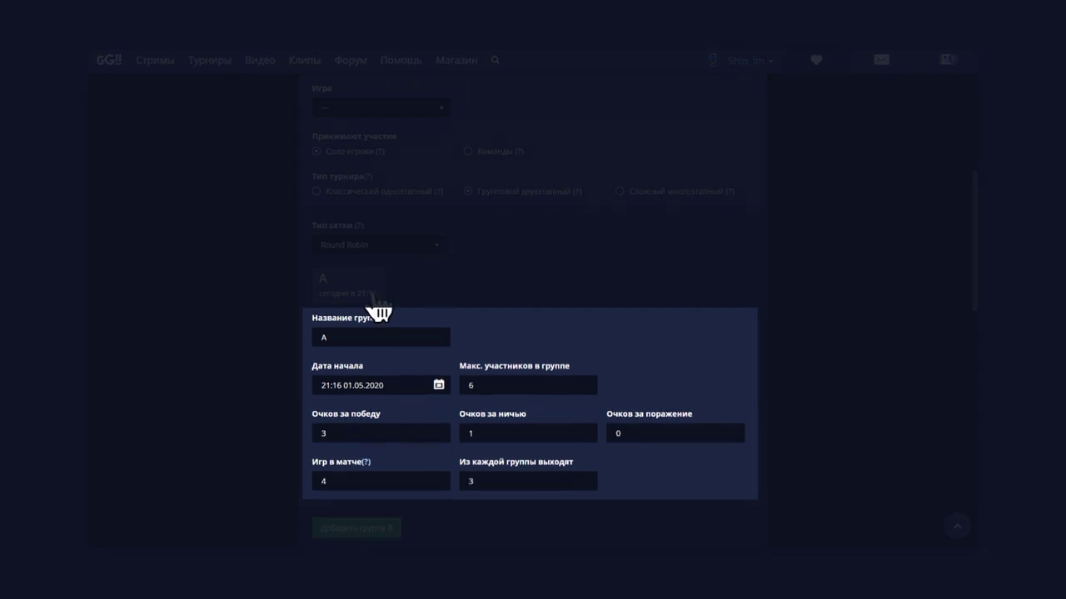
Name the first group "Группа #1" and add a second group to the group stage
left_click(380, 337)
key("BackSpace")
type("Группа #1")
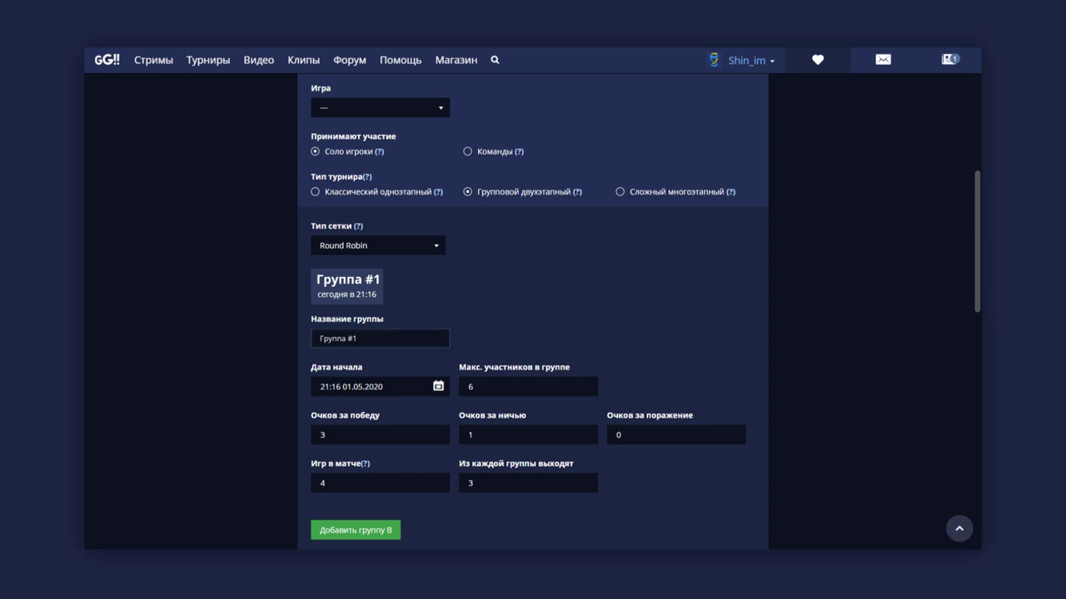
left_click(394, 530)
scroll(404, 531, "down", 2)
scroll(408, 533, "down", 1)
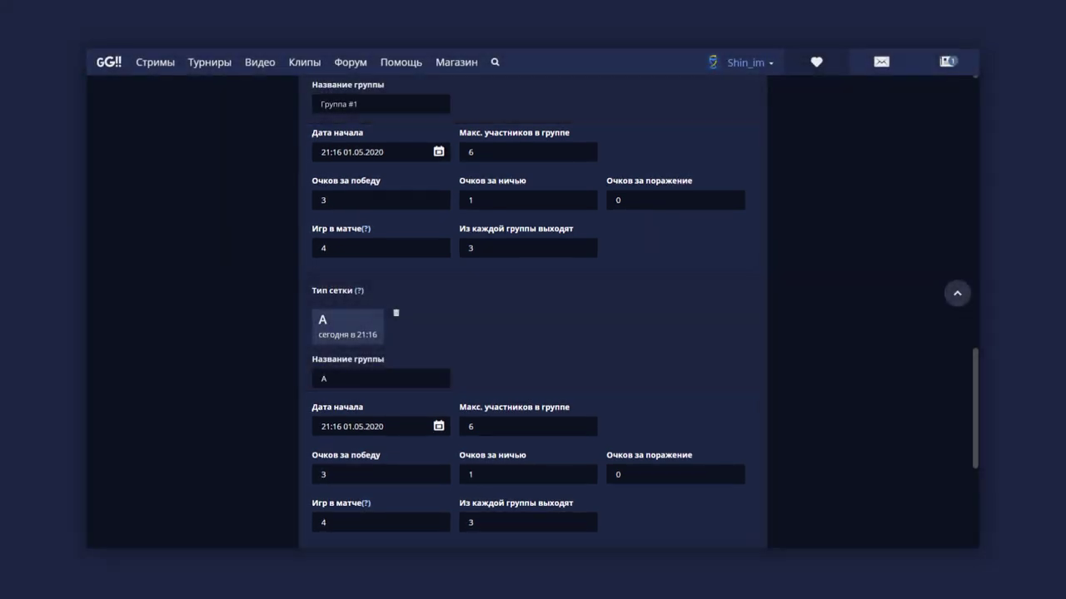
Set the final stage's maximum participants to 6 and its bracket type to Single Elimination
scroll(533, 316, "down", 4)
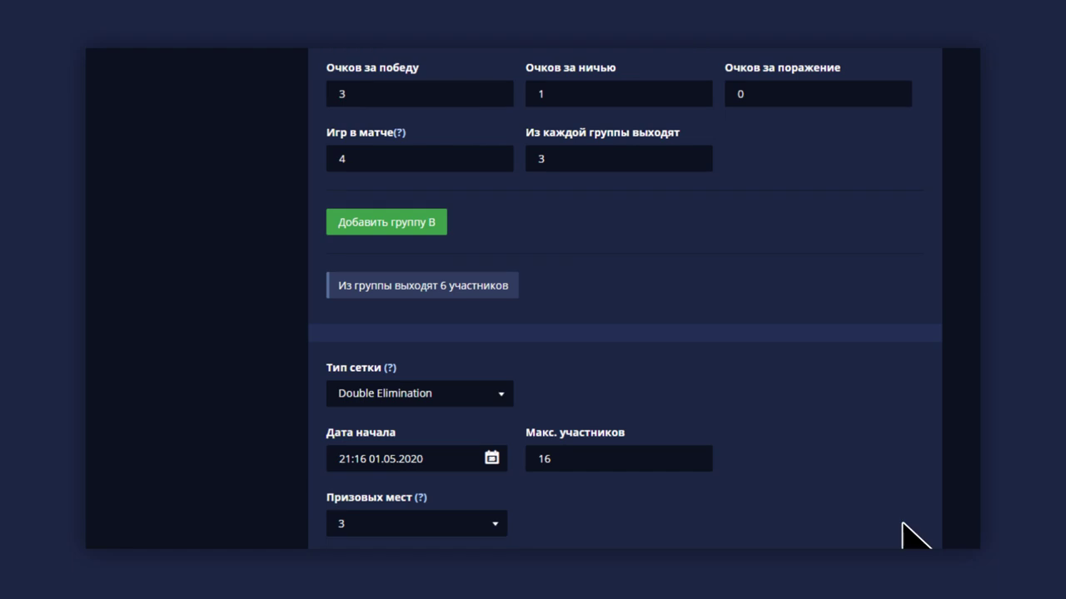
scroll(585, 400, "down", 1)
left_click(585, 391)
key("BackSpace")
key("BackSpace")
type("6")
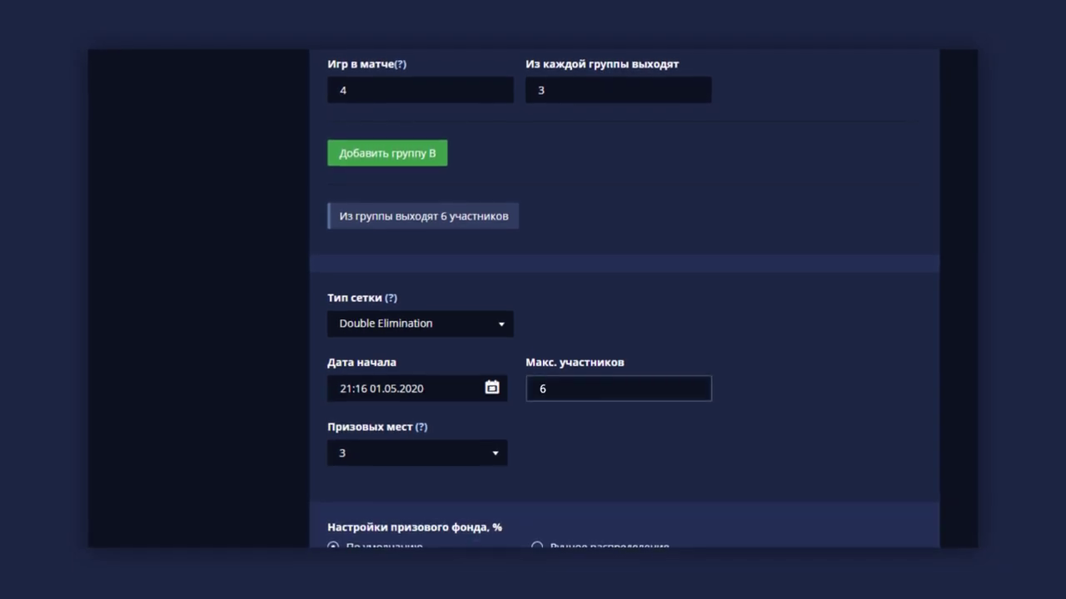
left_click(512, 447)
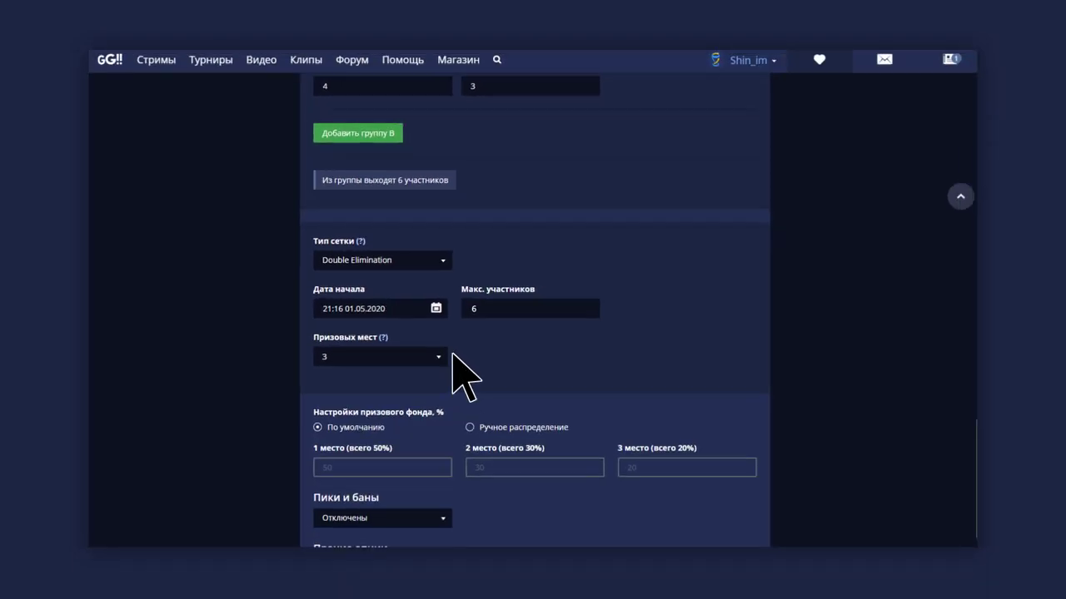
left_click(439, 260)
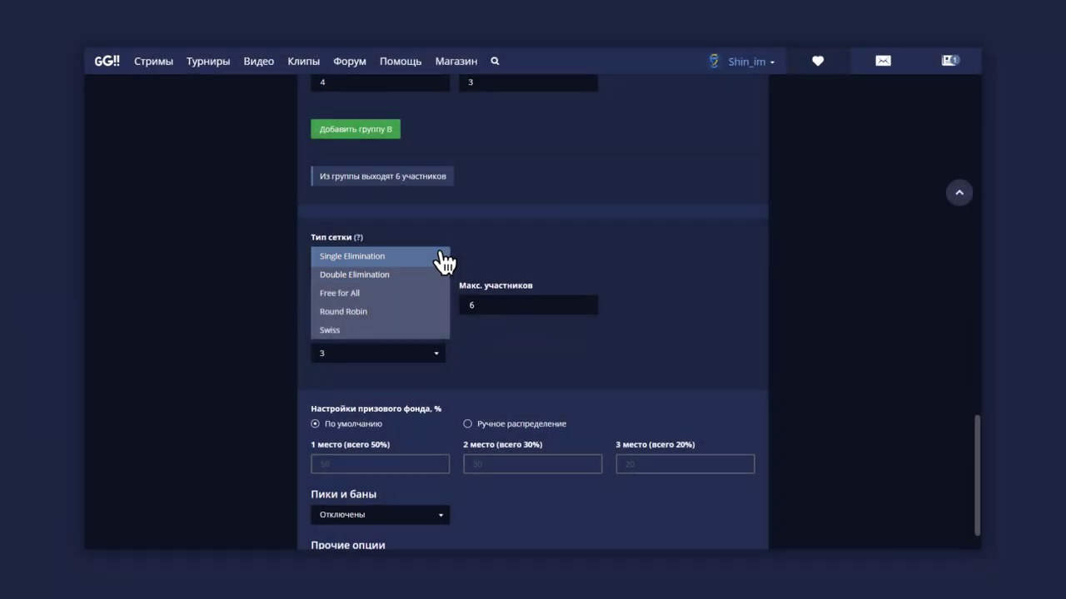
left_click(445, 258)
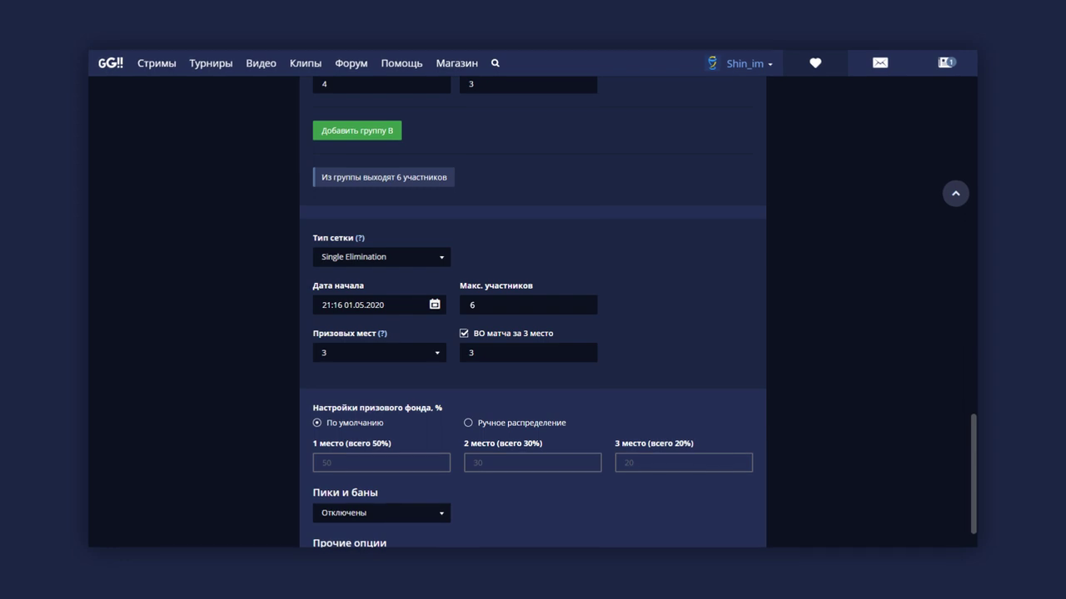
Switch the tournament type to complex multi-stage (Сложный многоэтапный) and review its qualification, group and playoff settings
scroll(533, 317, "up", 5)
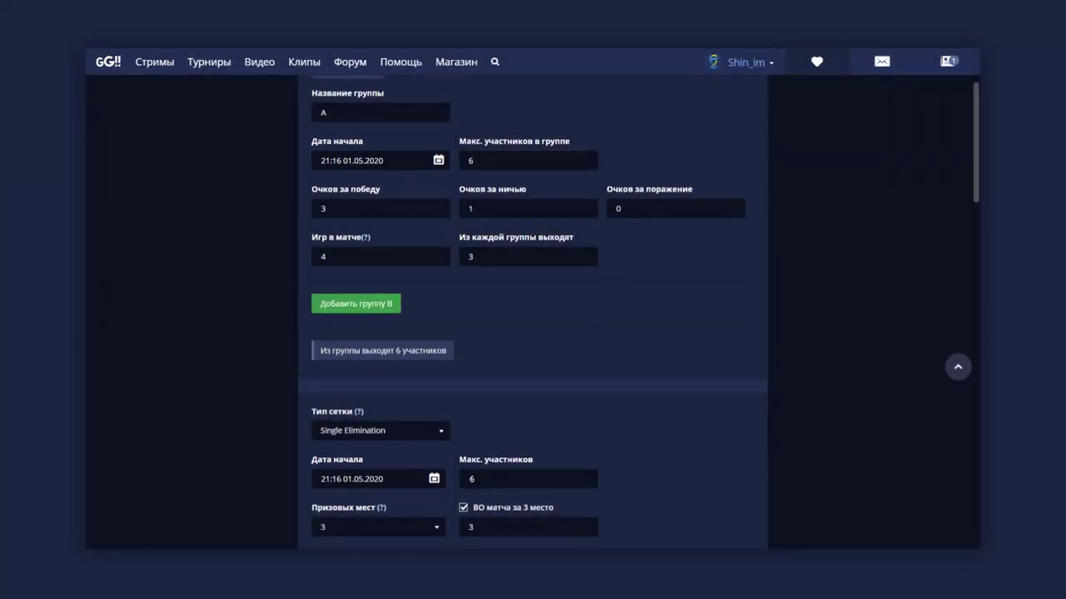
scroll(533, 316, "up", 10)
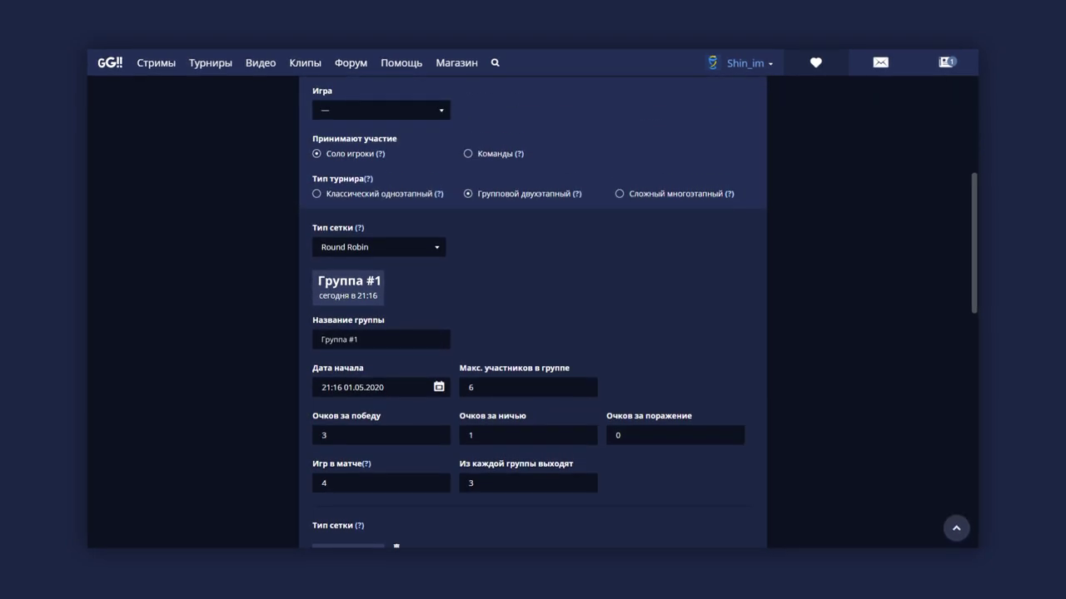
left_click(631, 193)
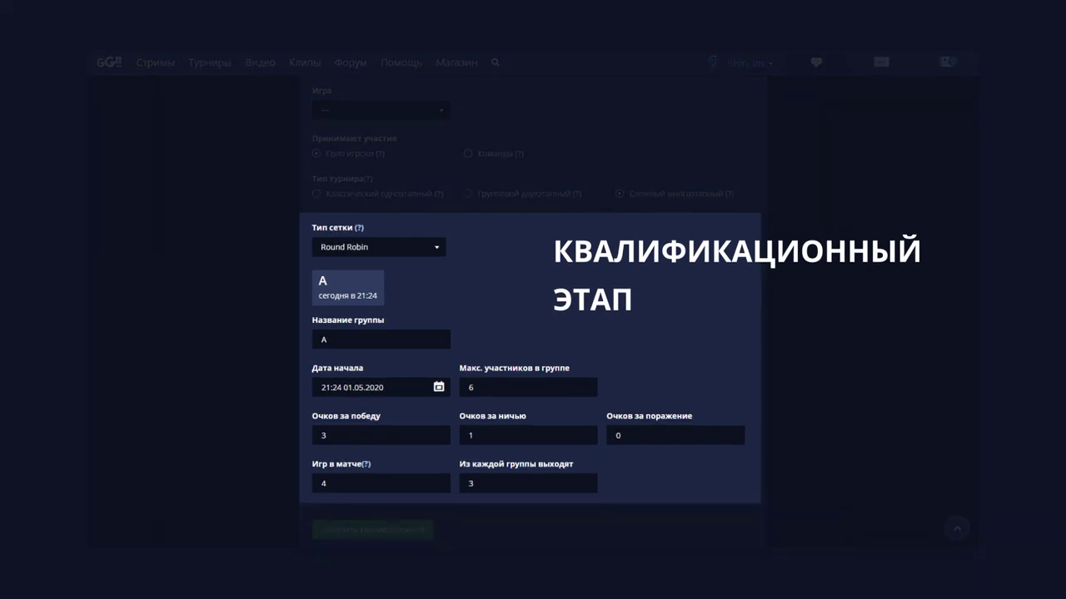
scroll(533, 333, "down", 5)
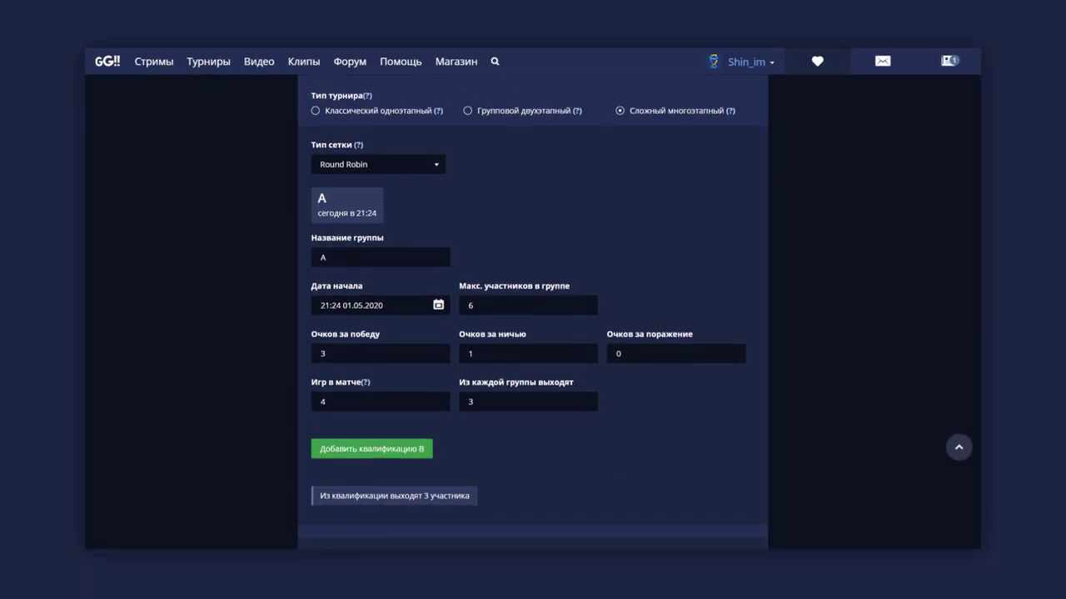
scroll(532, 333, "down", 1)
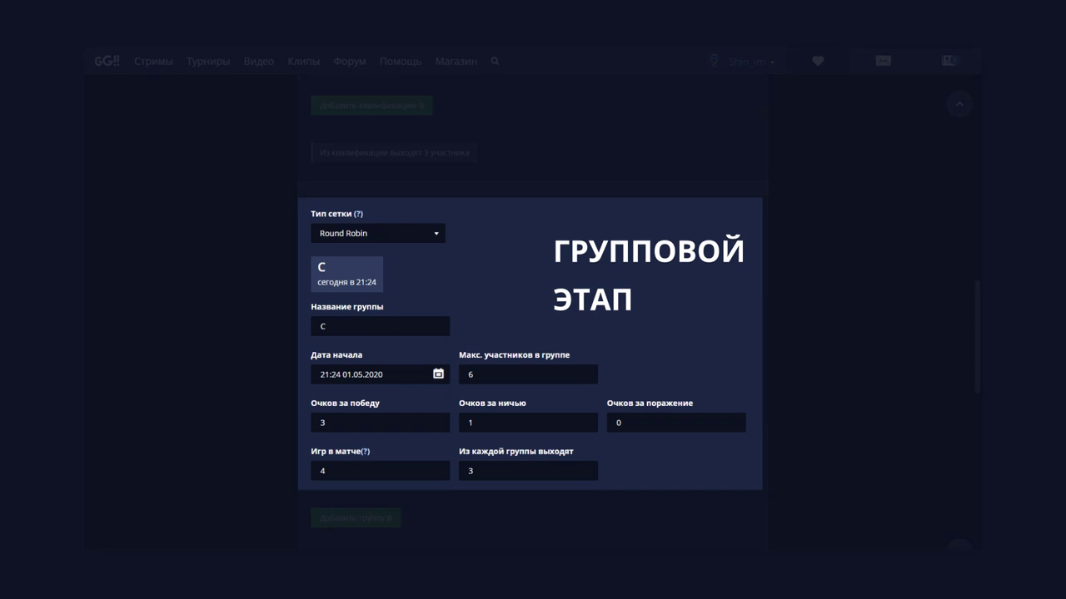
scroll(532, 333, "down", 5)
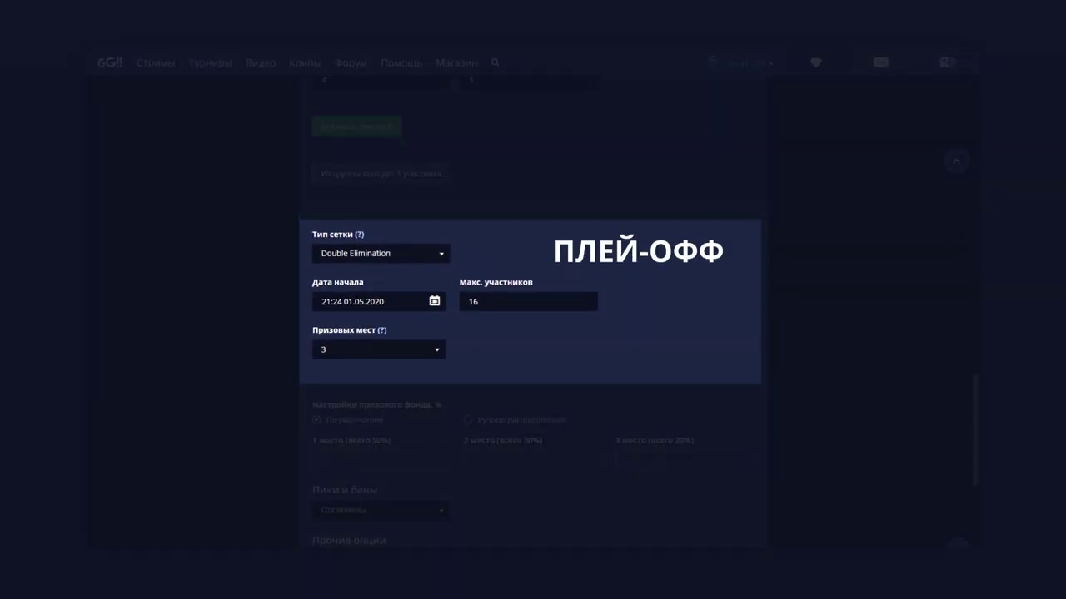
Review the bracket type options and an example tournament's Single Elimination Q1 qualification bracket
scroll(533, 333, "up", 5)
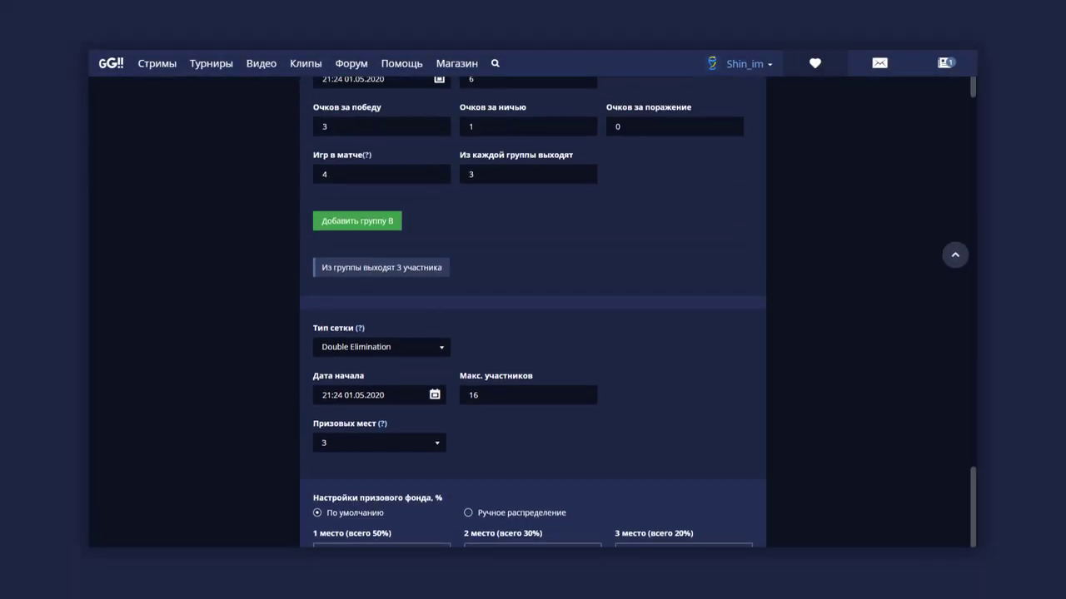
scroll(533, 333, "up", 10)
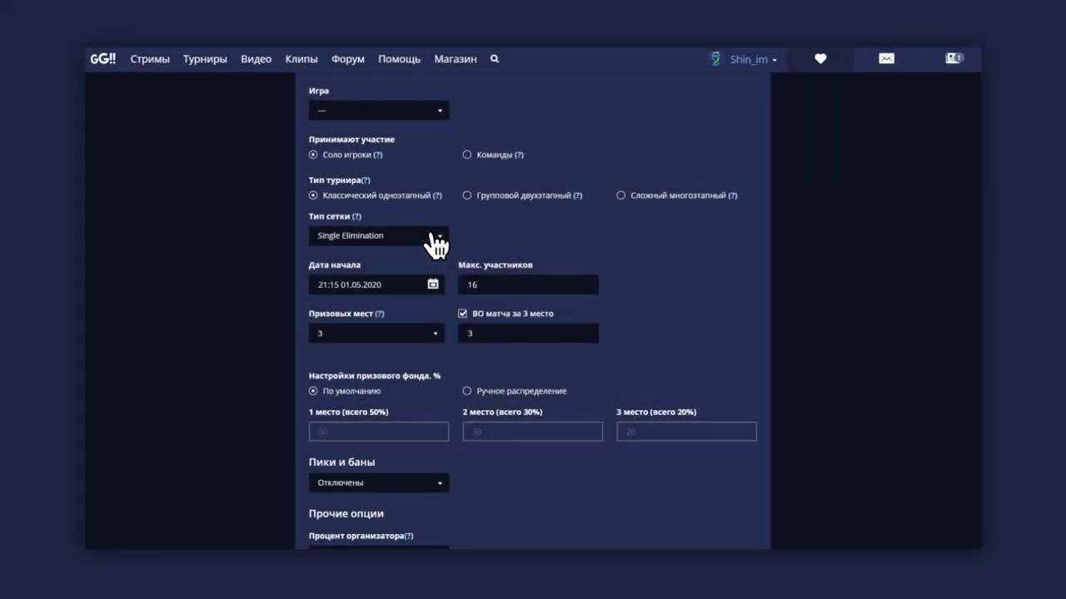
left_click(432, 236)
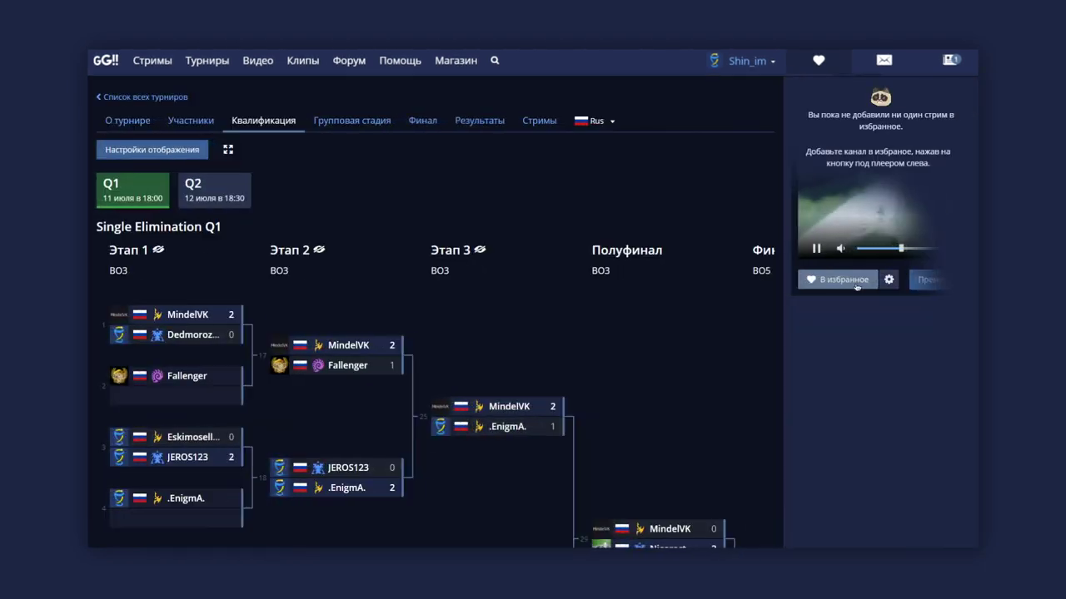
scroll(432, 333, "down", 4)
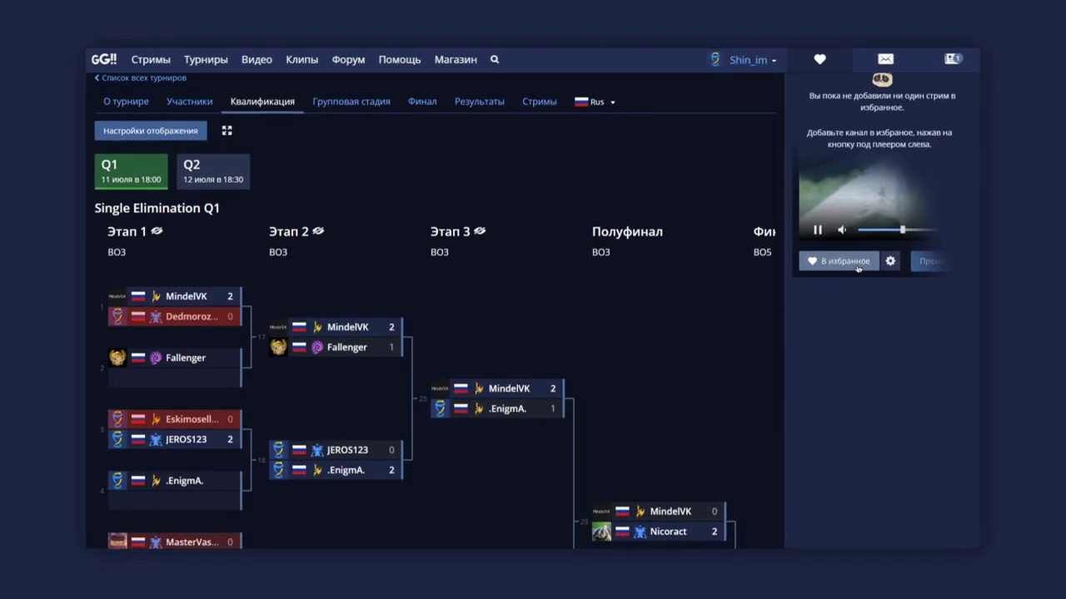
scroll(433, 333, "down", 3)
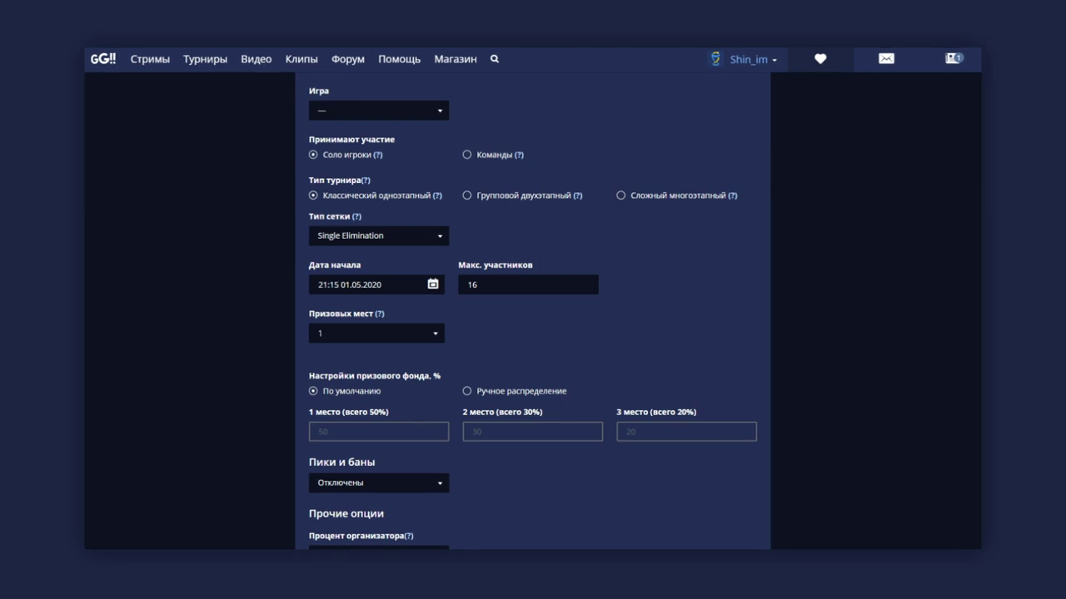
Set the number of prize places to 3 and the bracket type to Double Elimination
left_click(439, 337)
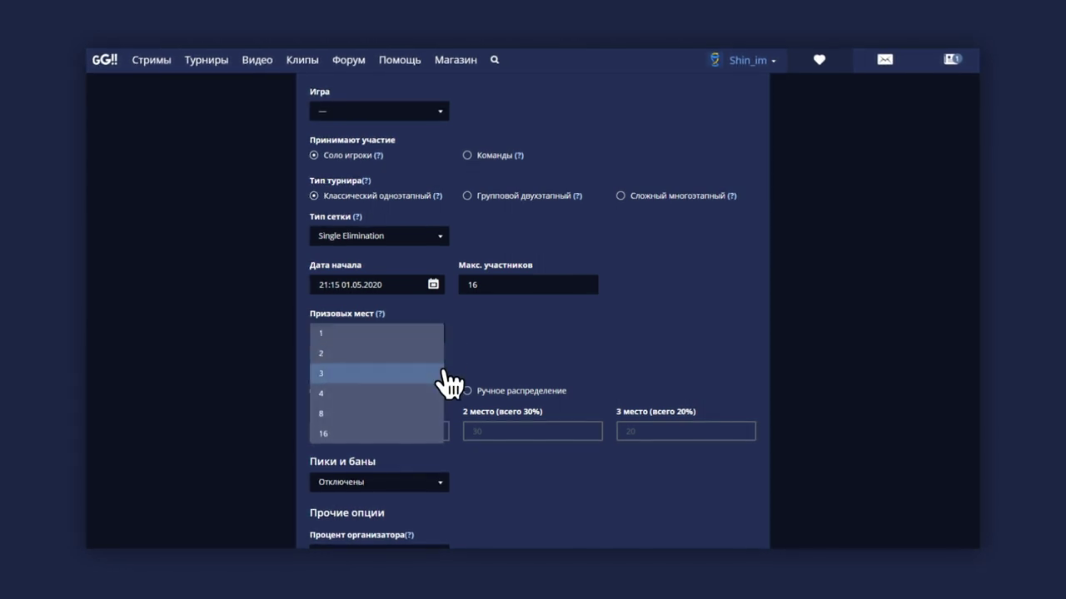
left_click(447, 377)
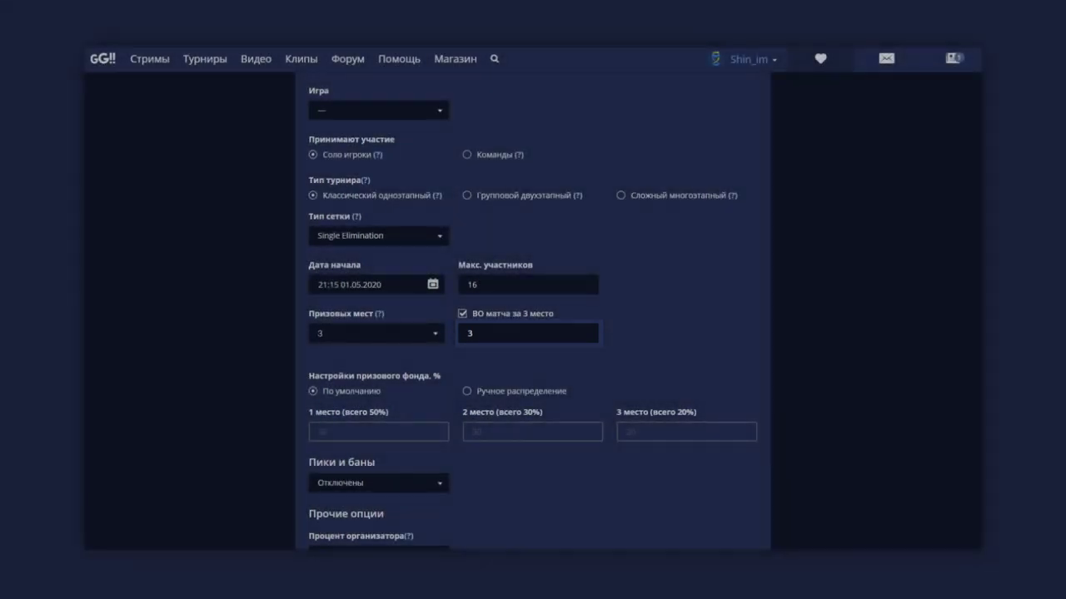
left_click(457, 241)
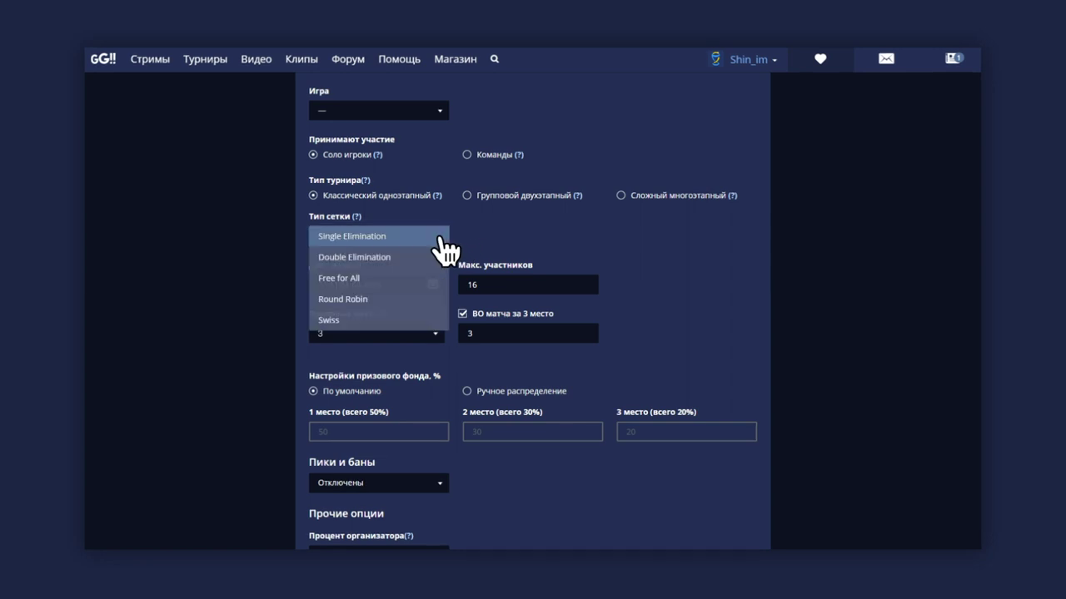
left_click(441, 255)
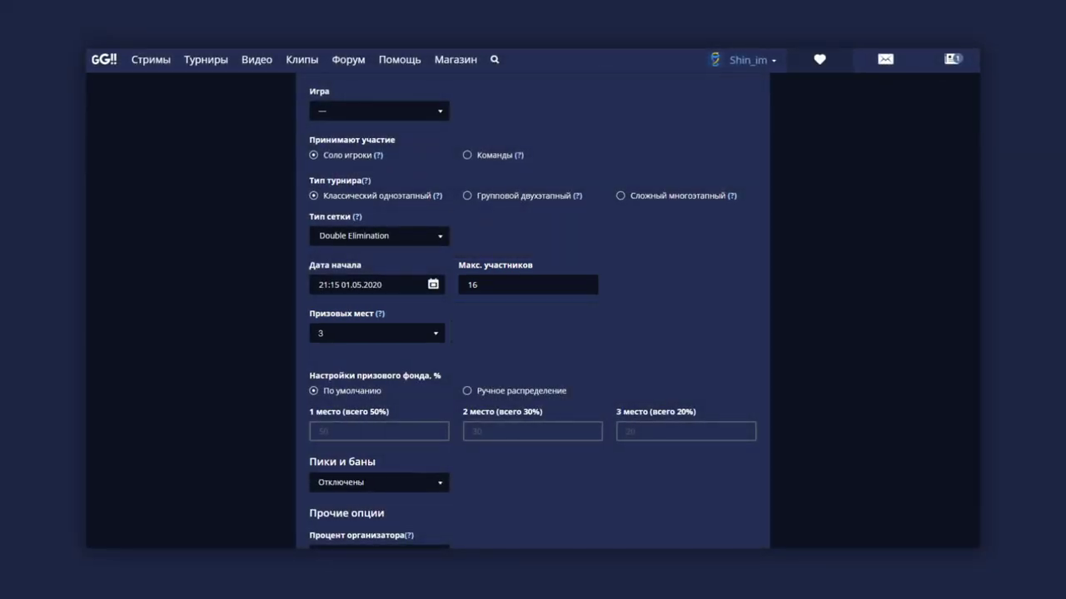
Set the bracket type to Free for All and disable the finishing-points column (Использовать столбец с добиванием)
left_click(440, 236)
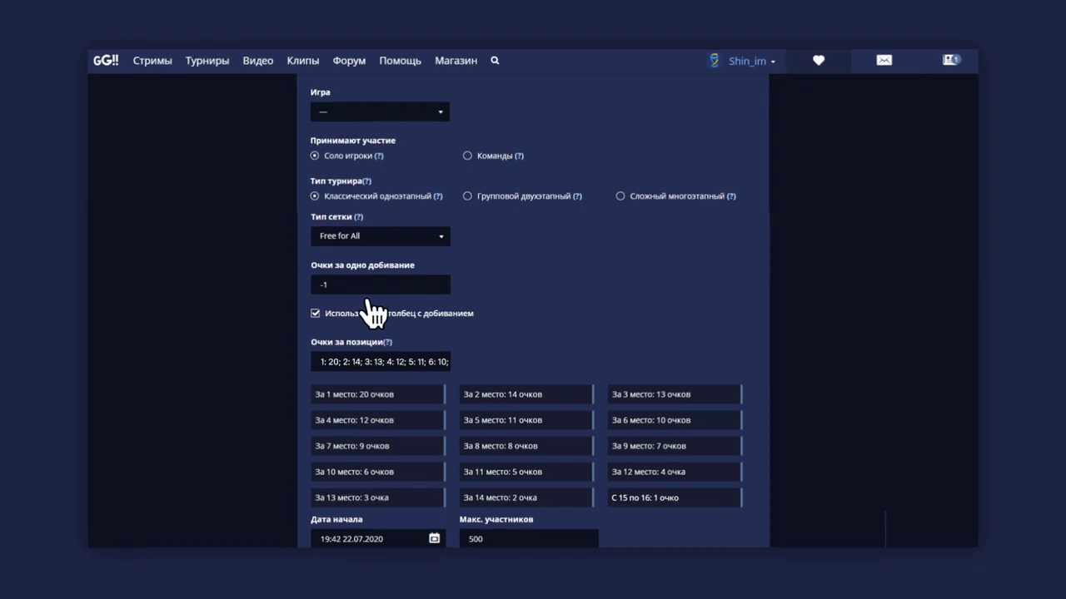
left_click(315, 314)
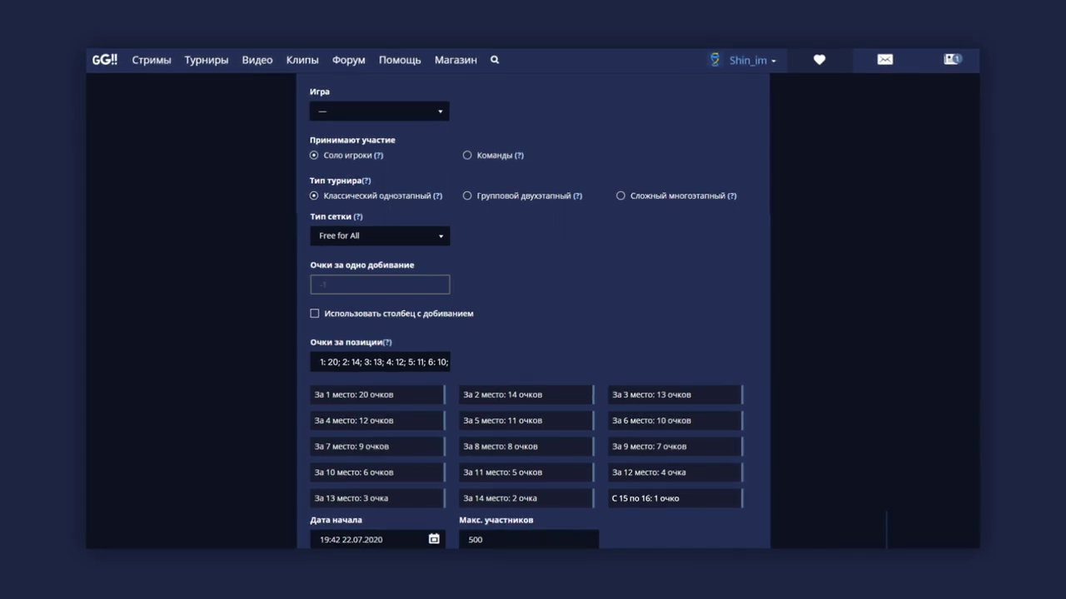
Extend the last range in the position points (Очки за позиции) to places 15-20 with 1 point
scroll(533, 333, "down", 2)
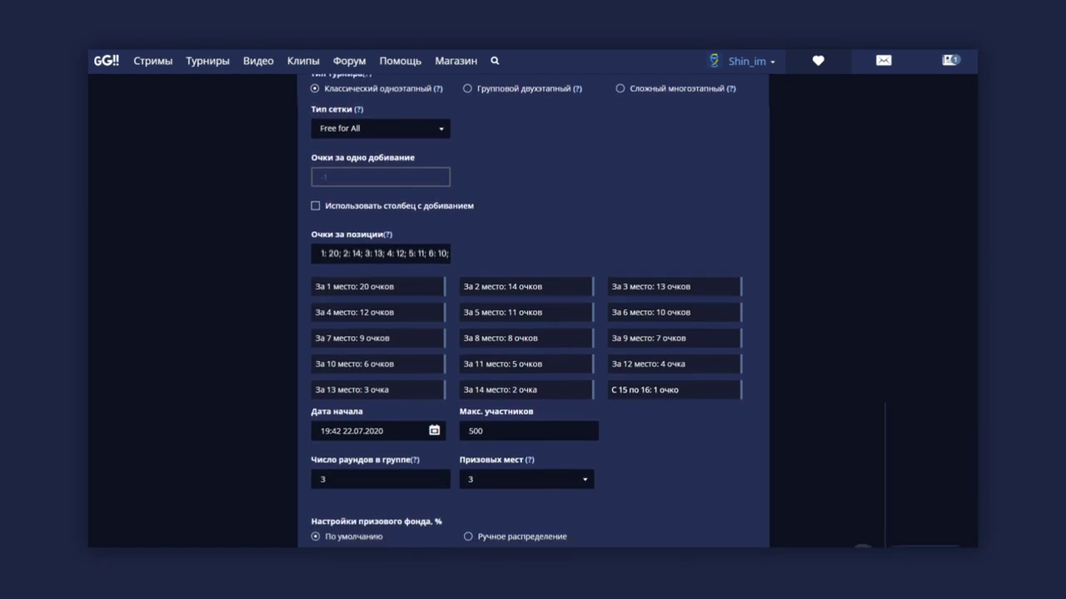
scroll(532, 333, "down", 1)
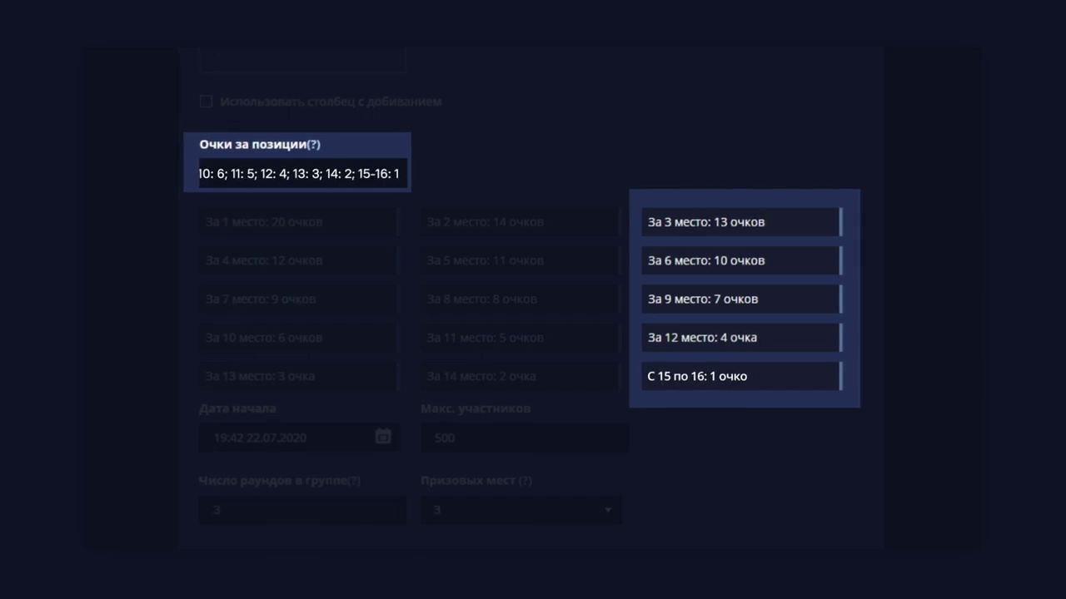
left_click(389, 174)
key("BackSpace")
key("BackSpace")
type("20")
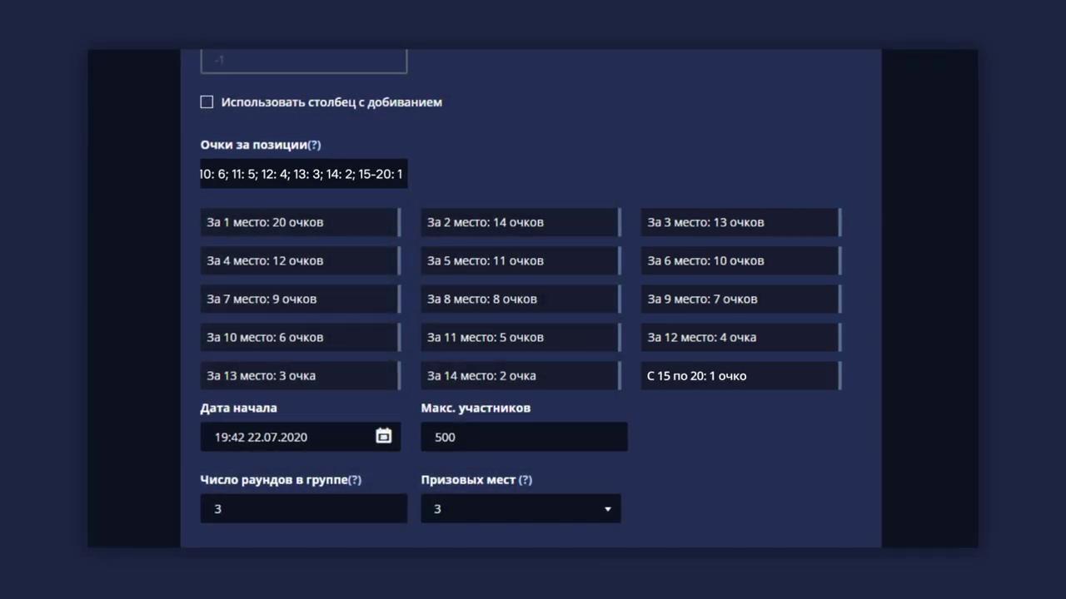
Split the last position points range into 15: 1 and 16-20: 4
left_click(384, 172)
key("BackSpace")
key("BackSpace")
key("BackSpace")
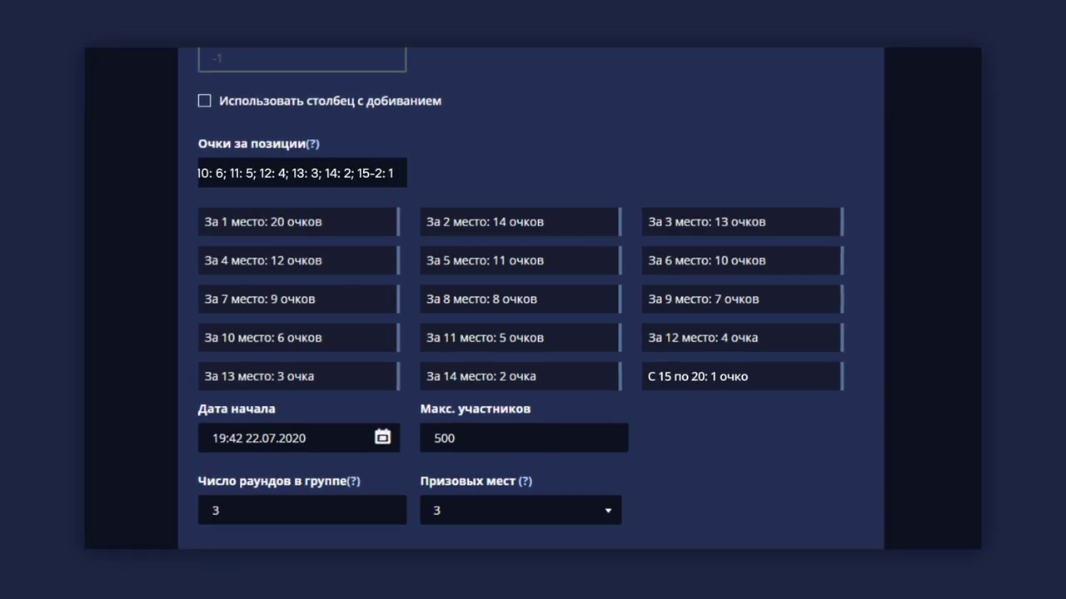
type("-20: 4")
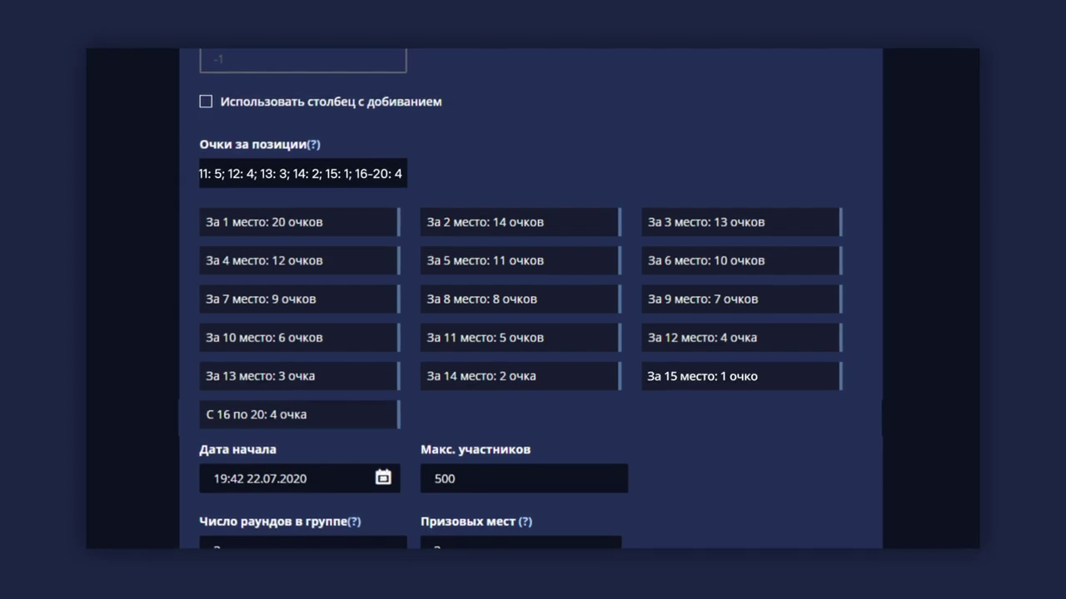
scroll(533, 300, "down", 4)
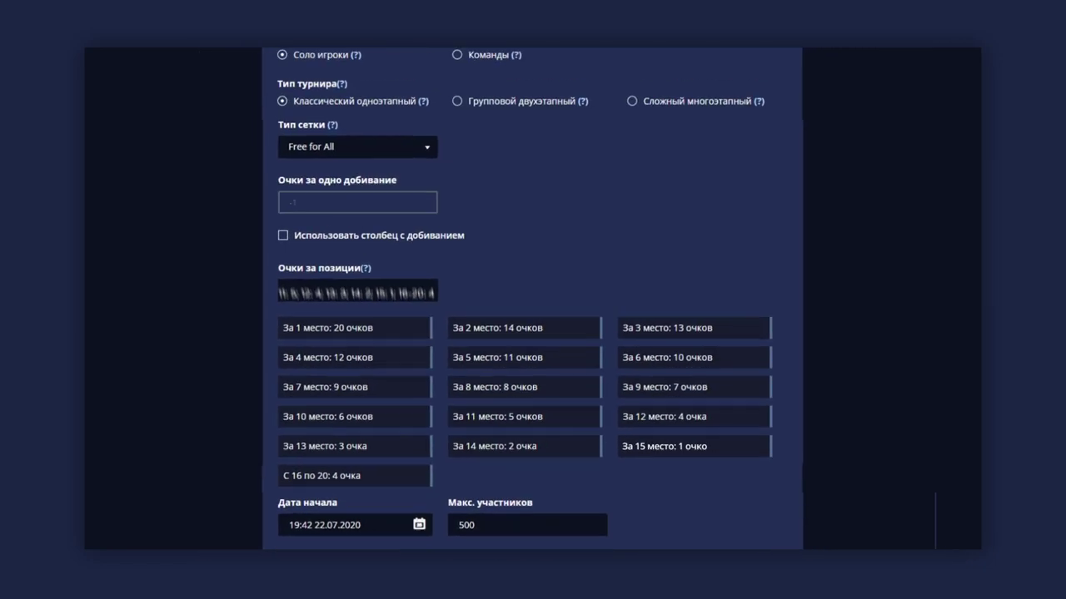
Set the bracket type to Round Robin with a maximum of 8 participants per group
left_click(443, 233)
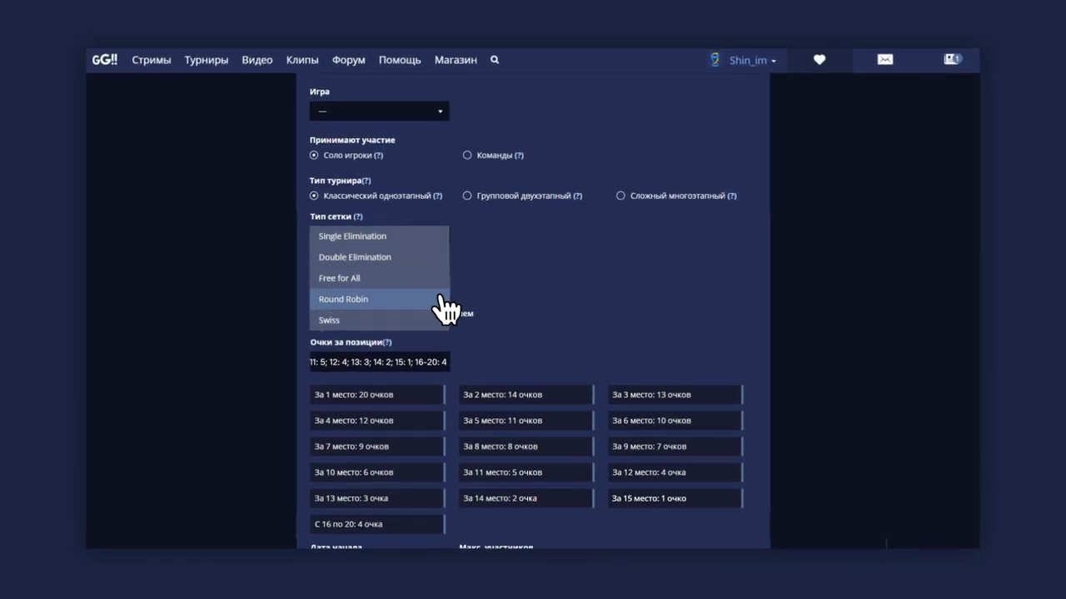
left_click(449, 300)
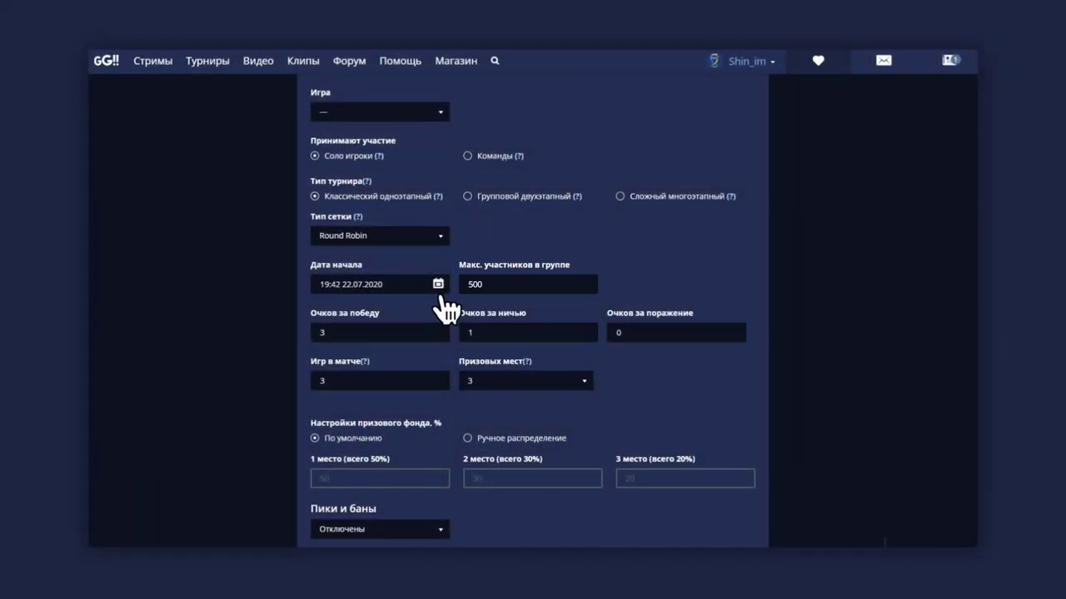
double_click(471, 284)
type("8")
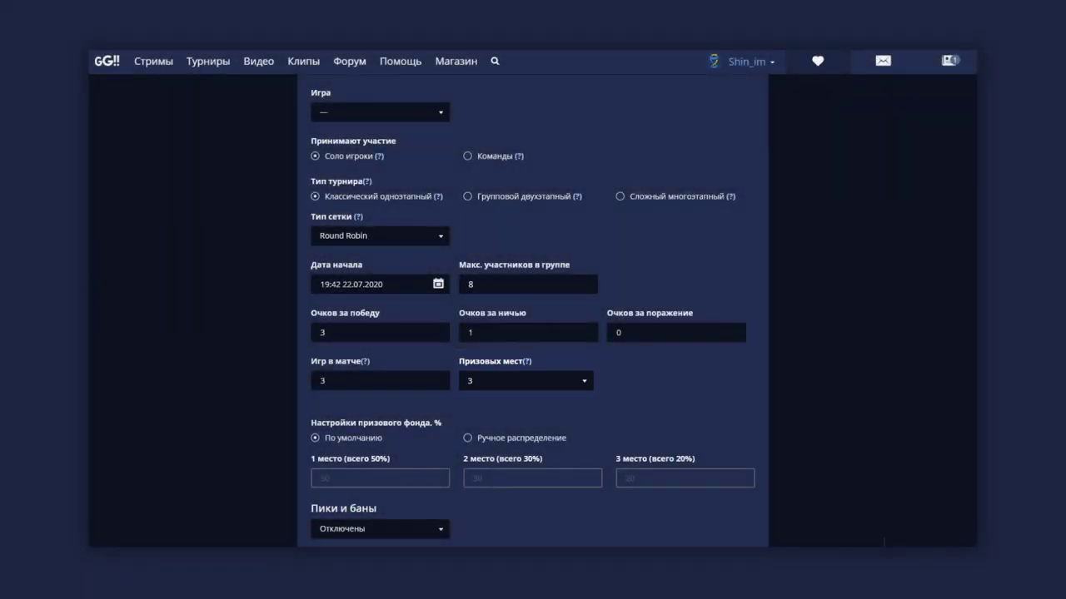
Change the single-stage tournament's bracket type to Swiss
left_click(442, 236)
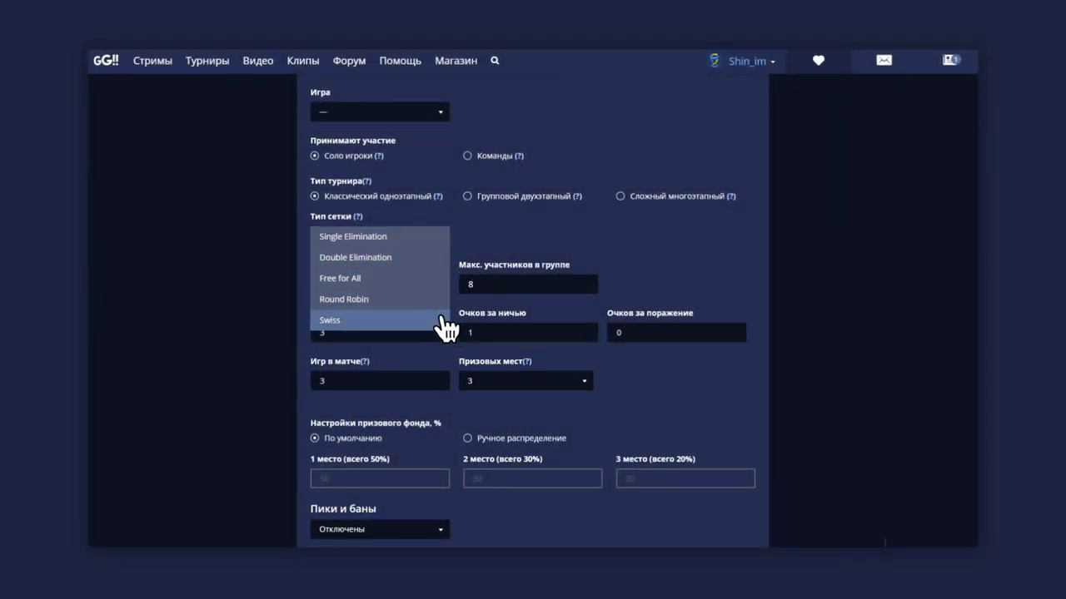
left_click(442, 320)
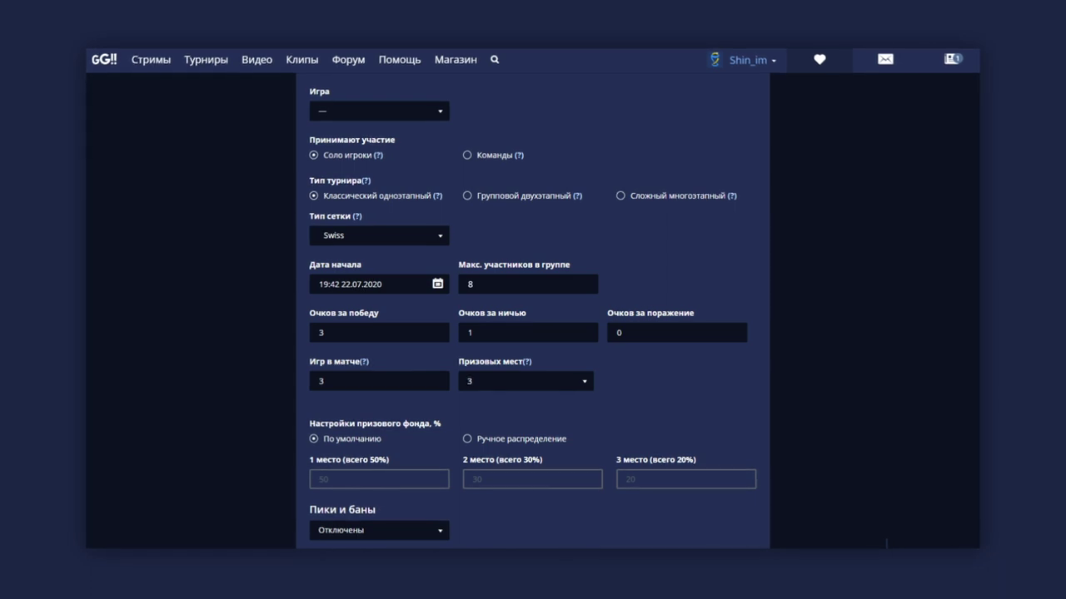